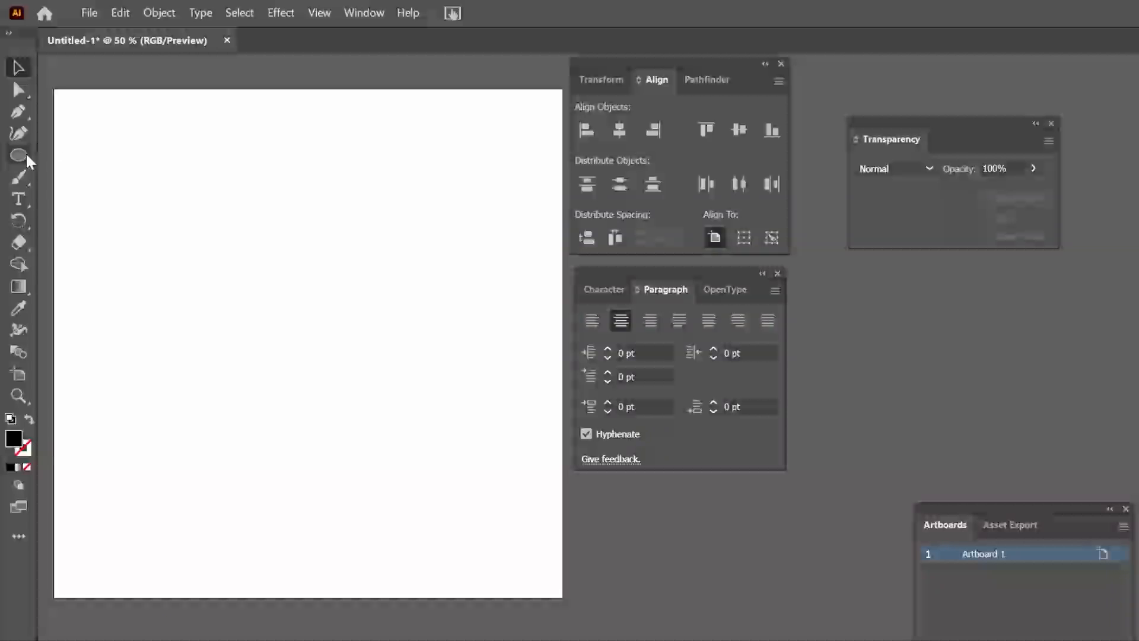
click(26, 161)
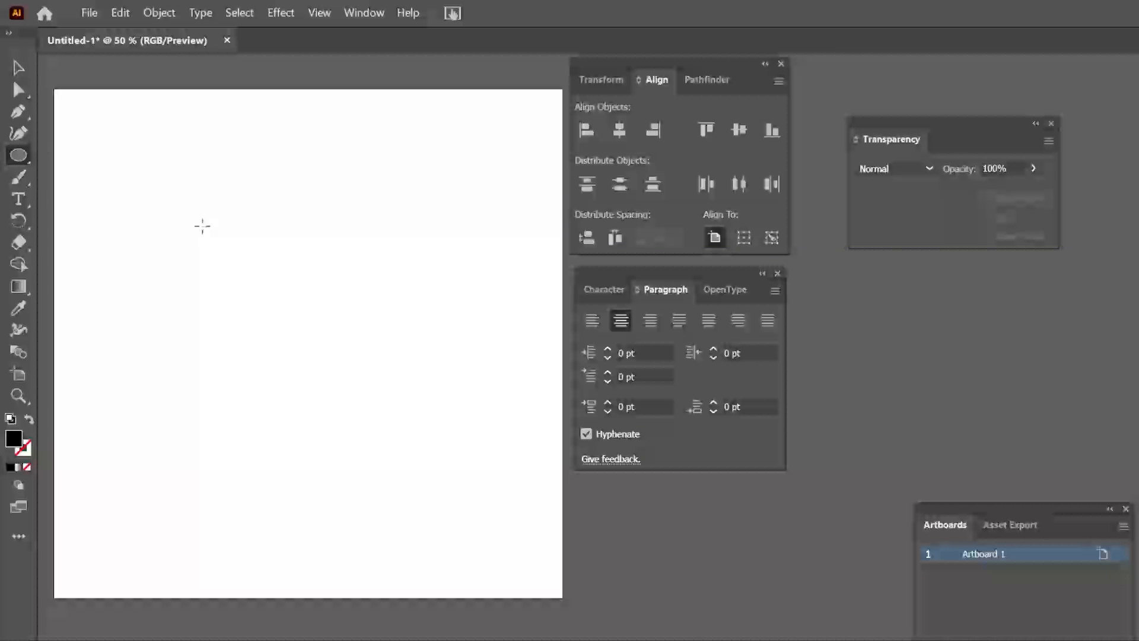
drag(119, 170, 423, 449)
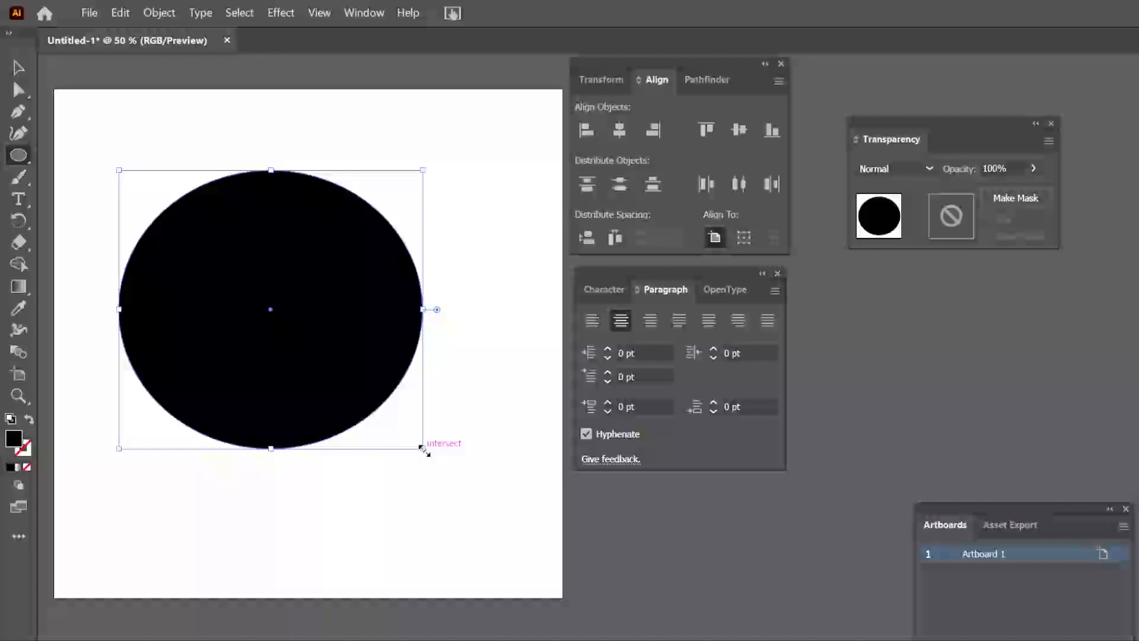
key(ctrl+z)
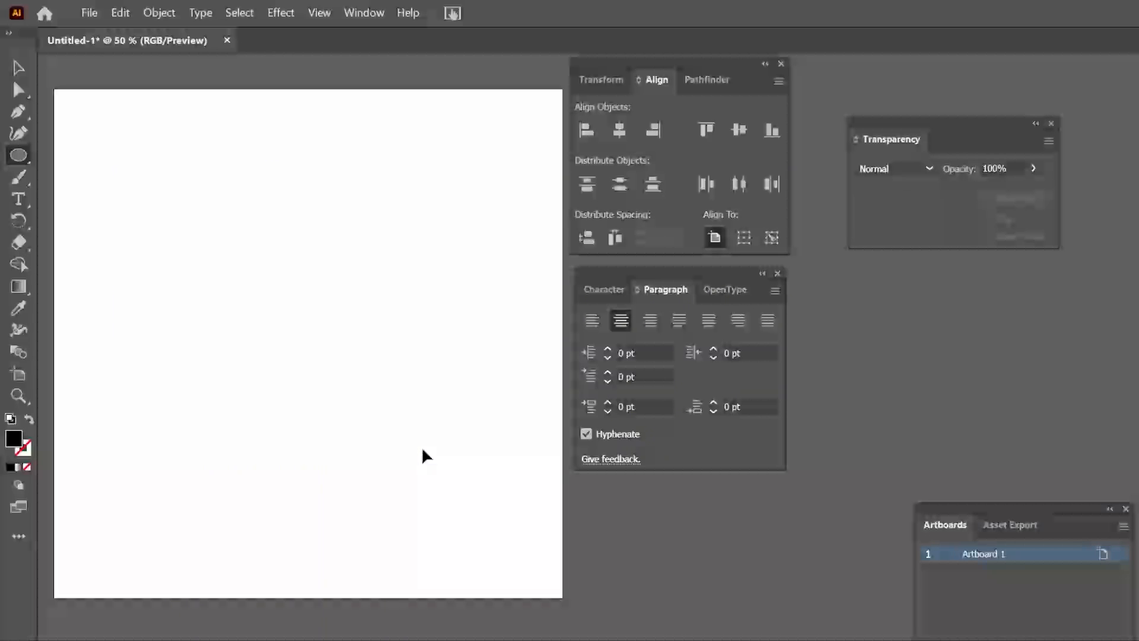
drag(180, 213, 476, 320)
key(ctrl+z)
Create a 600 px by 600 px circle with the Ellipse tool and centre it horizontally and vertically on the artboard
click(200, 248)
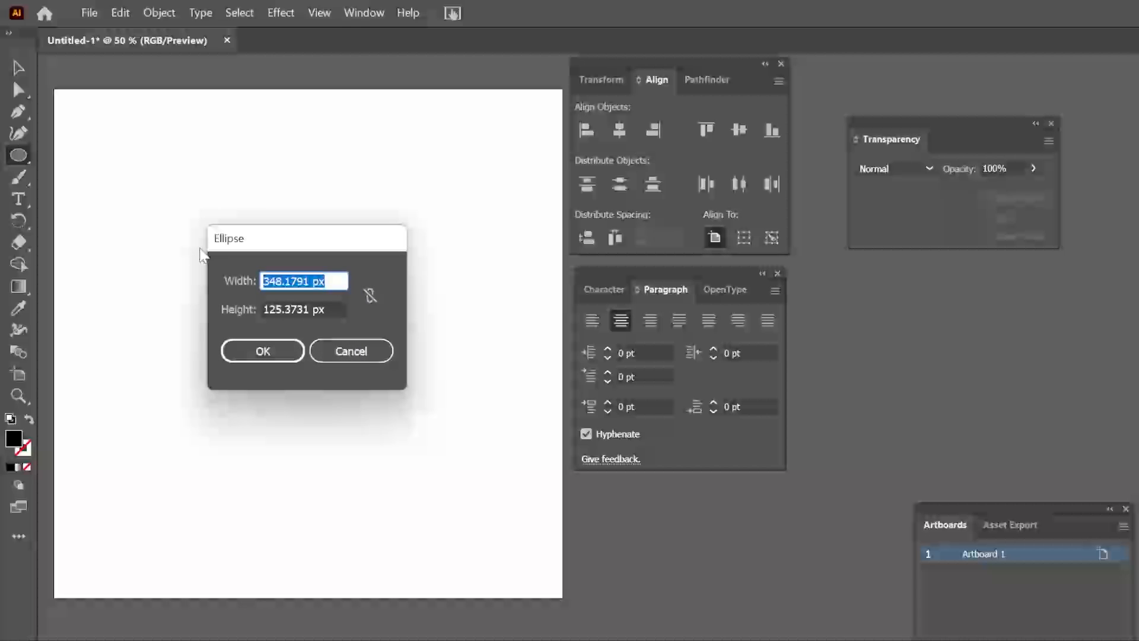
text(600)
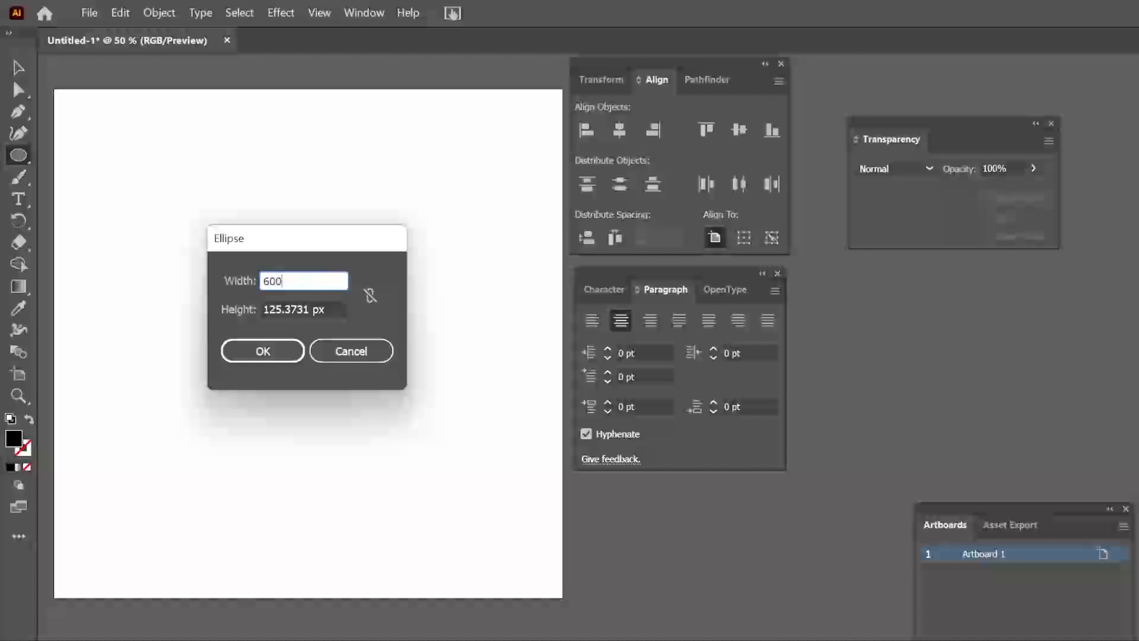
key(Tab)
text(600)
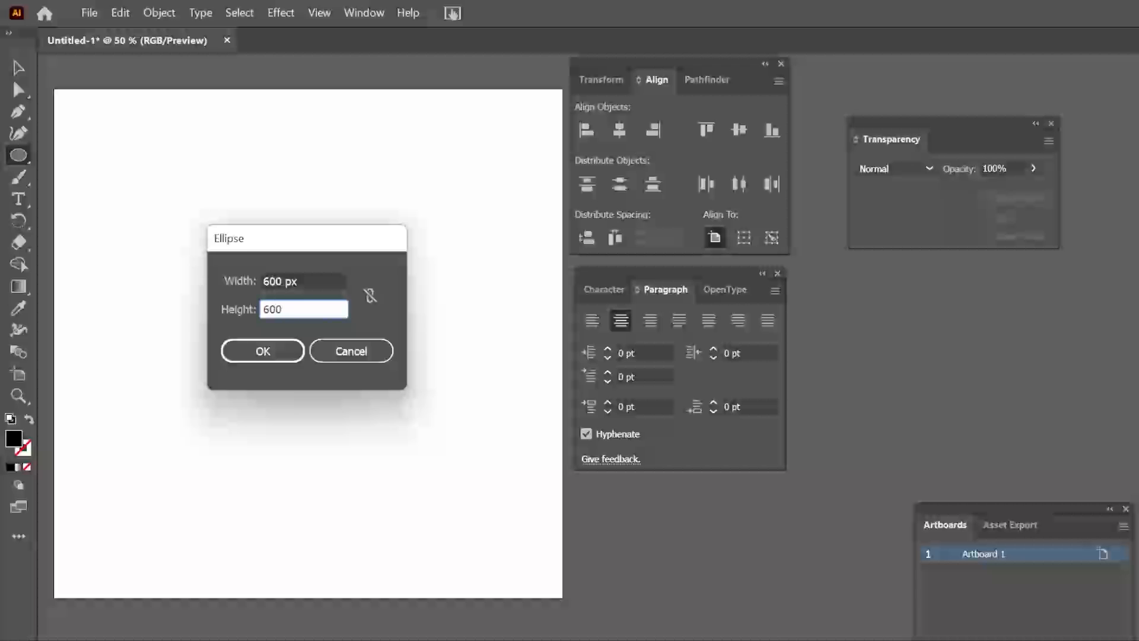
key(Tab)
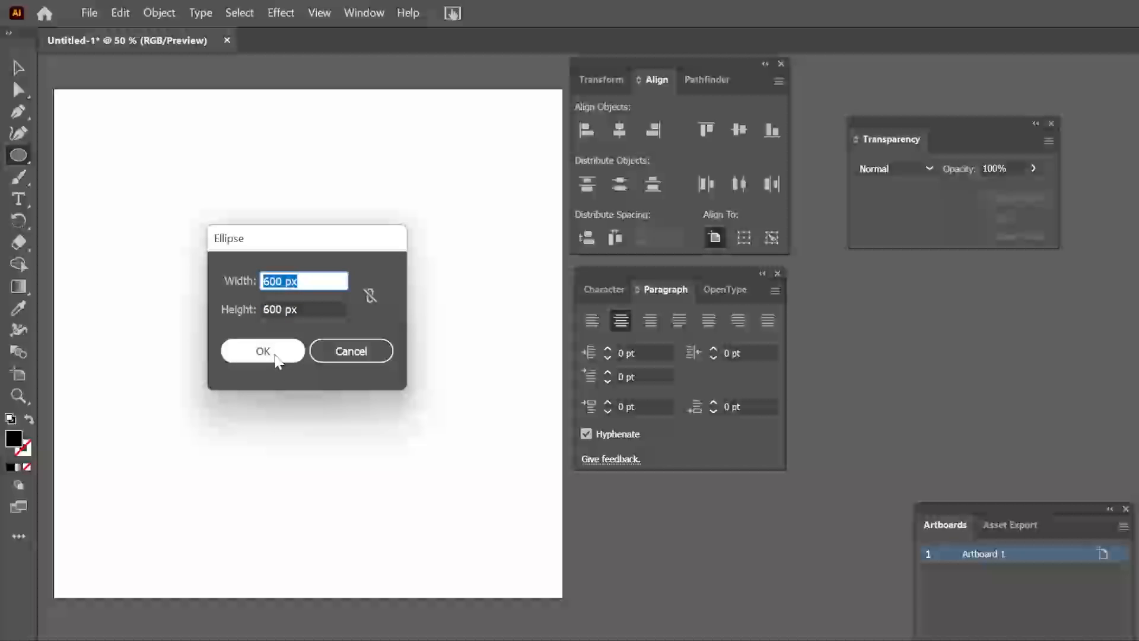
click(276, 359)
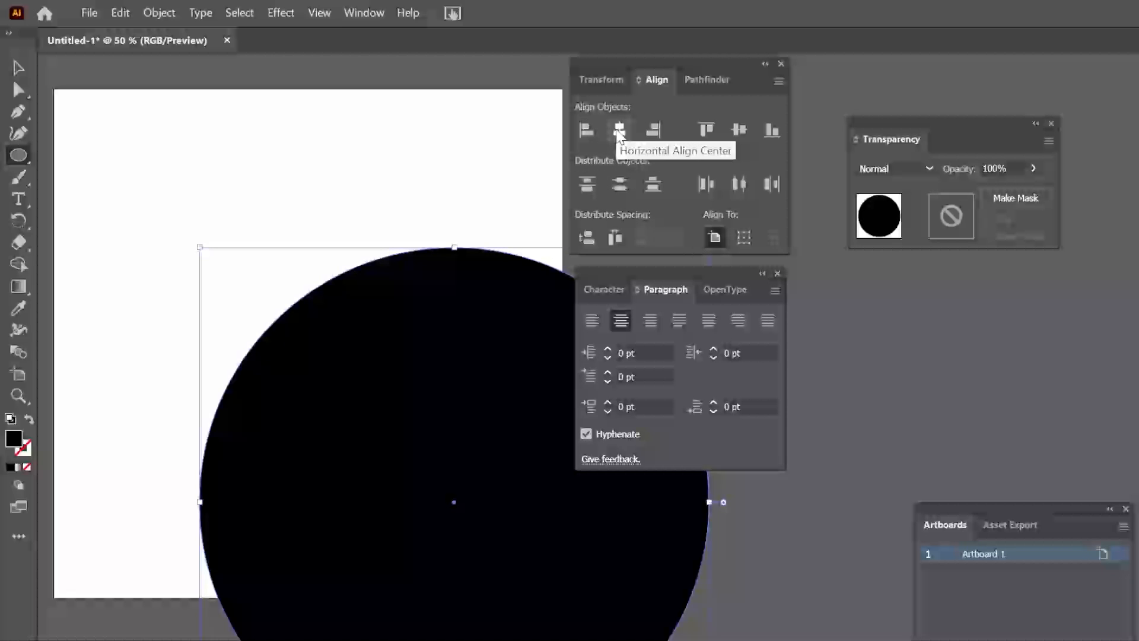
click(619, 130)
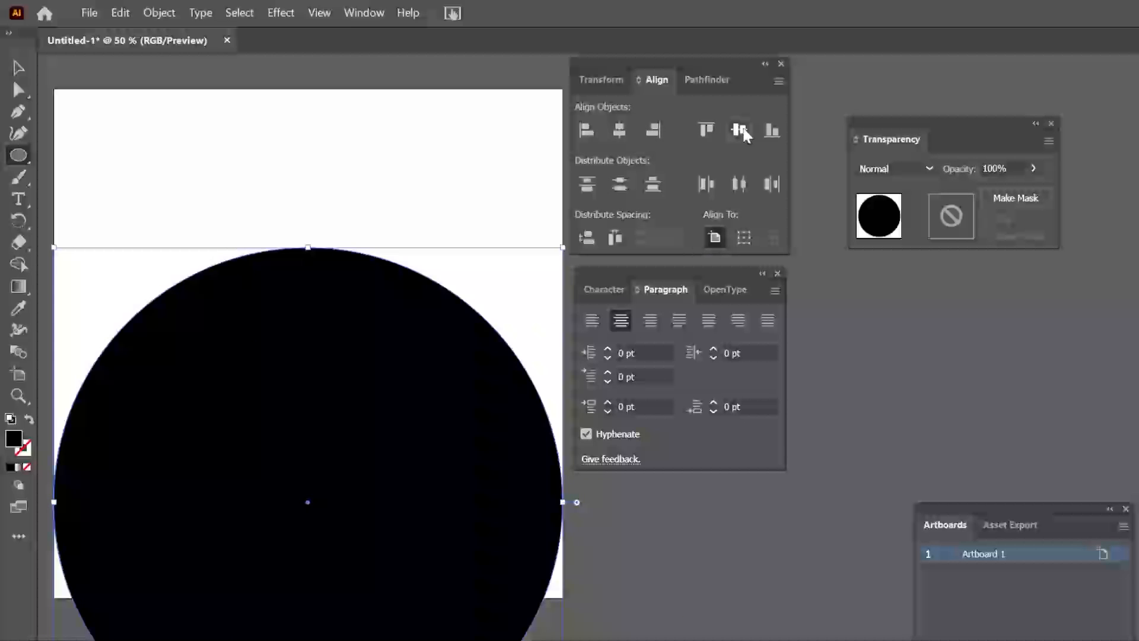
click(739, 129)
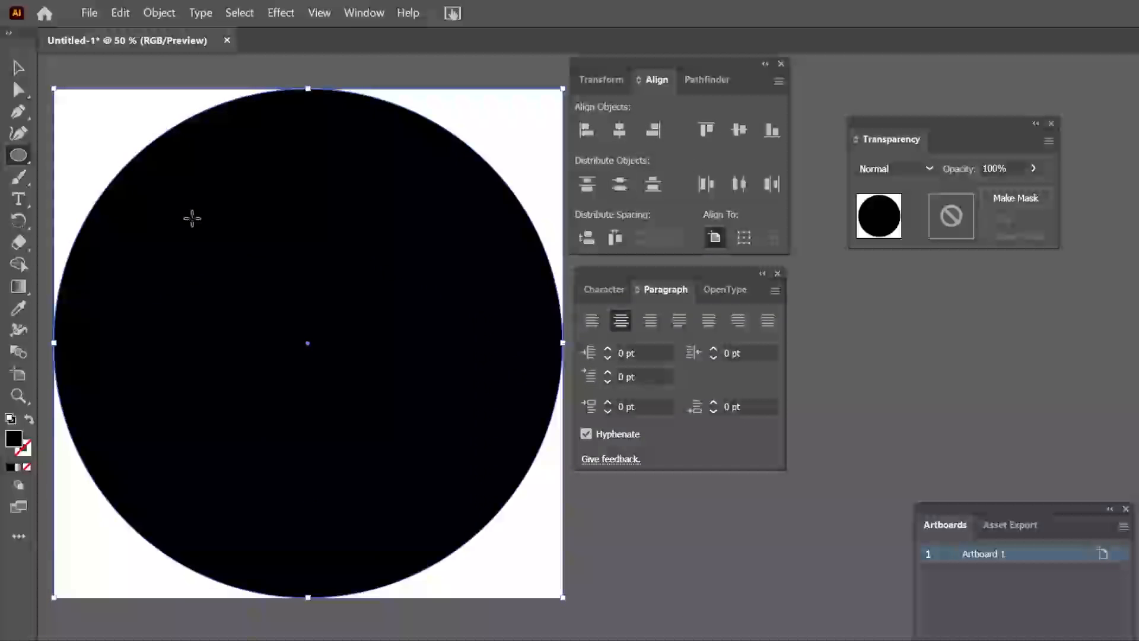
Add the text "Learn With Line" along the circle's outline with the Type on a Path tool
click(18, 203)
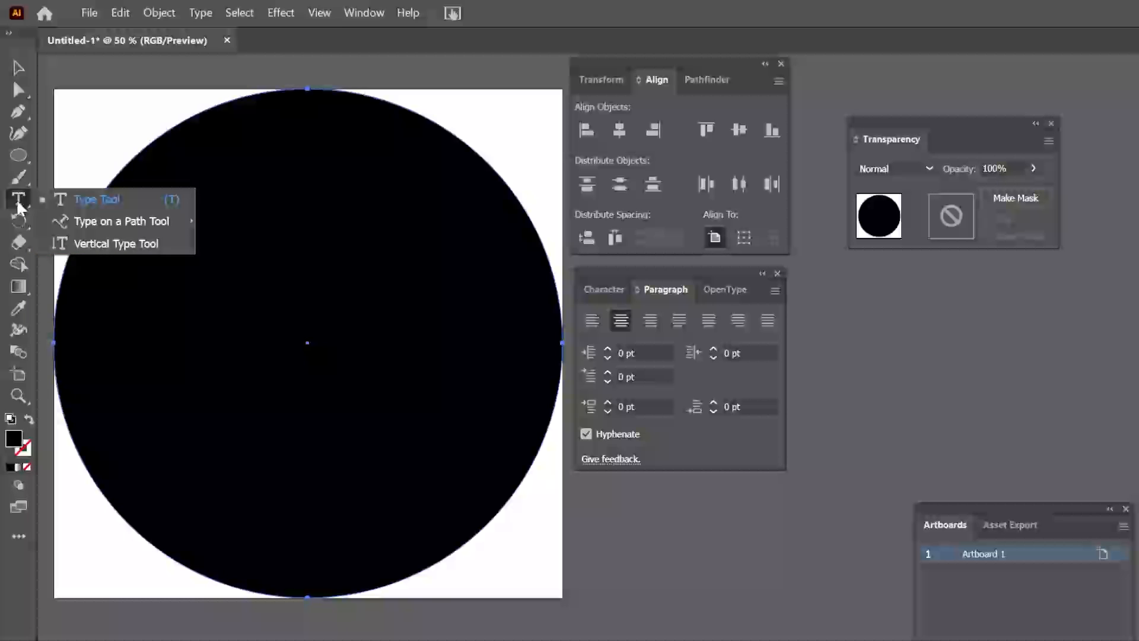
click(122, 224)
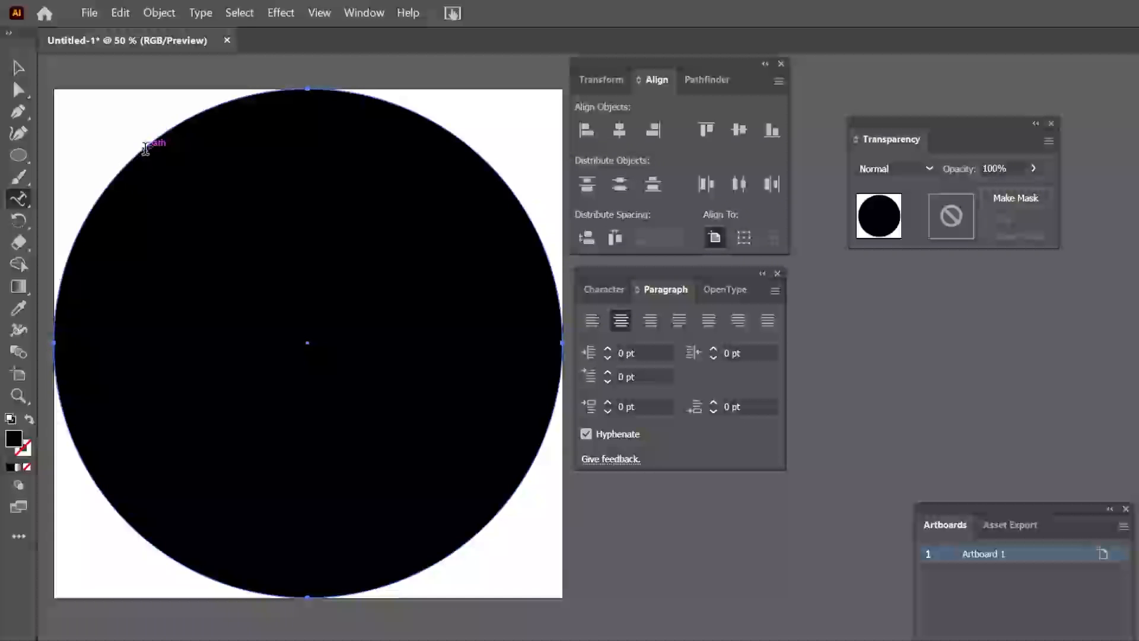
click(146, 149)
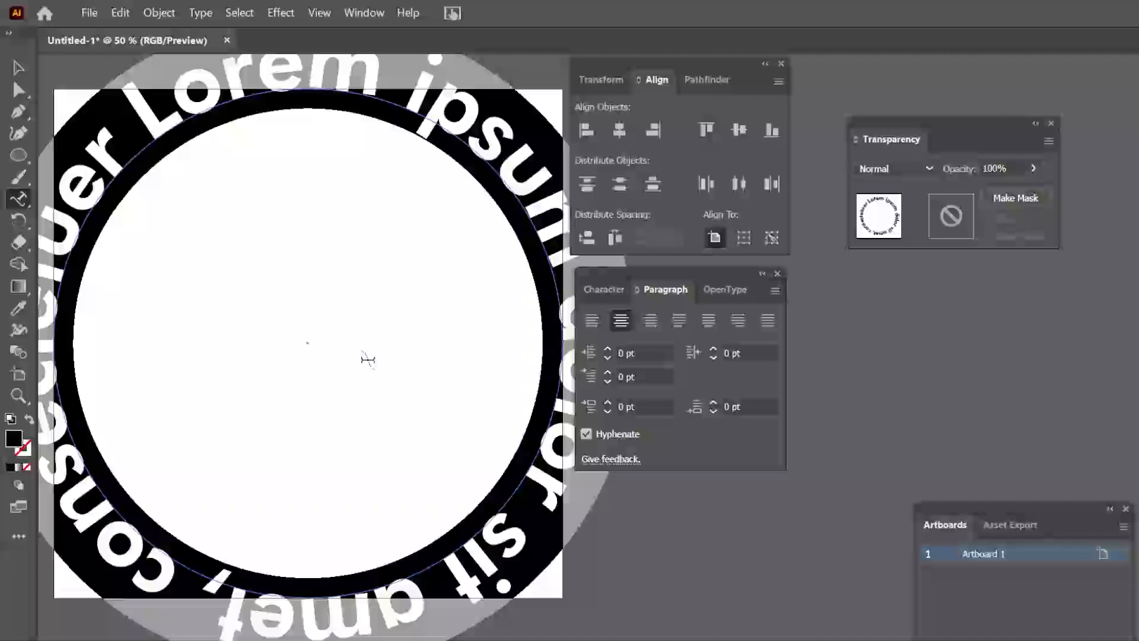
text(Learn)
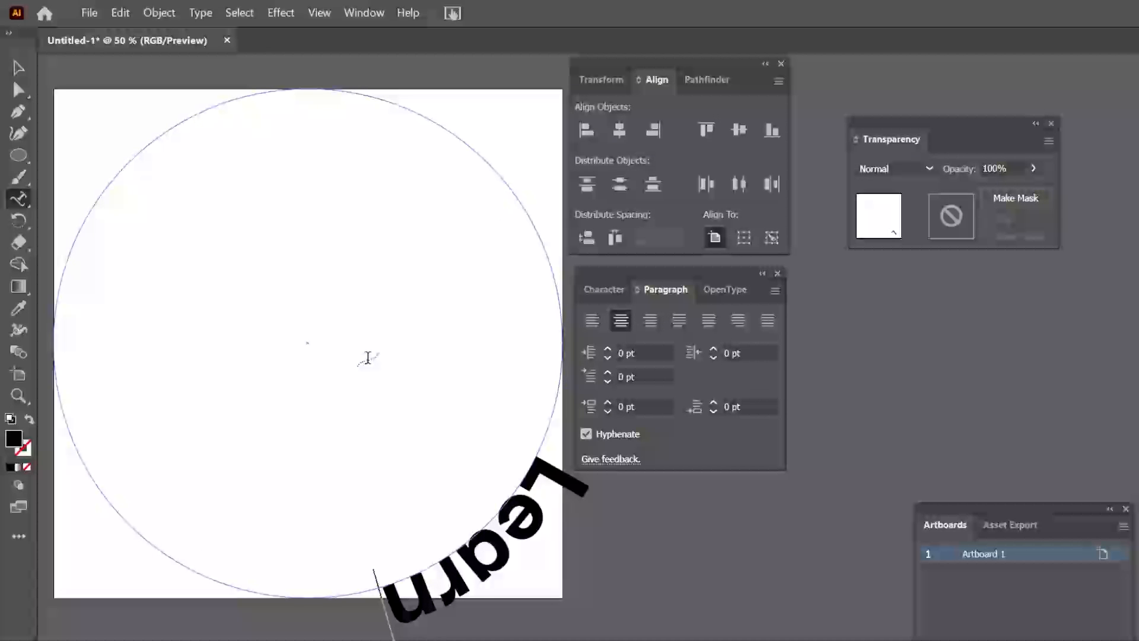
text( With Line)
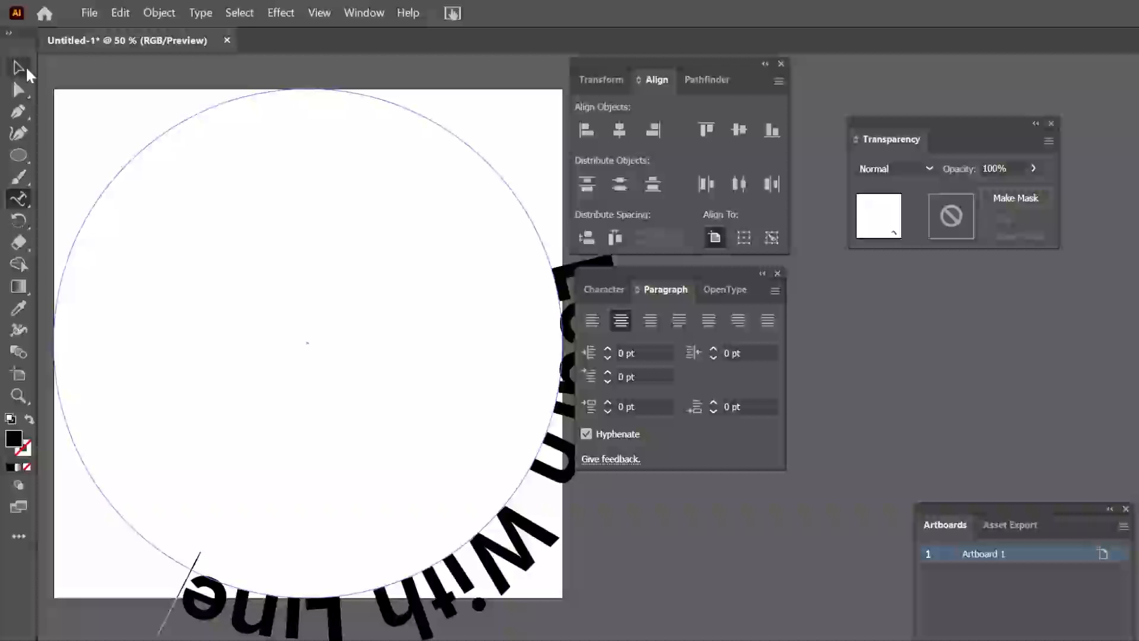
key(Escape)
Preview the Center and Descender path alignments for the circular text and apply Ascender in the Type on a Path options
click(199, 12)
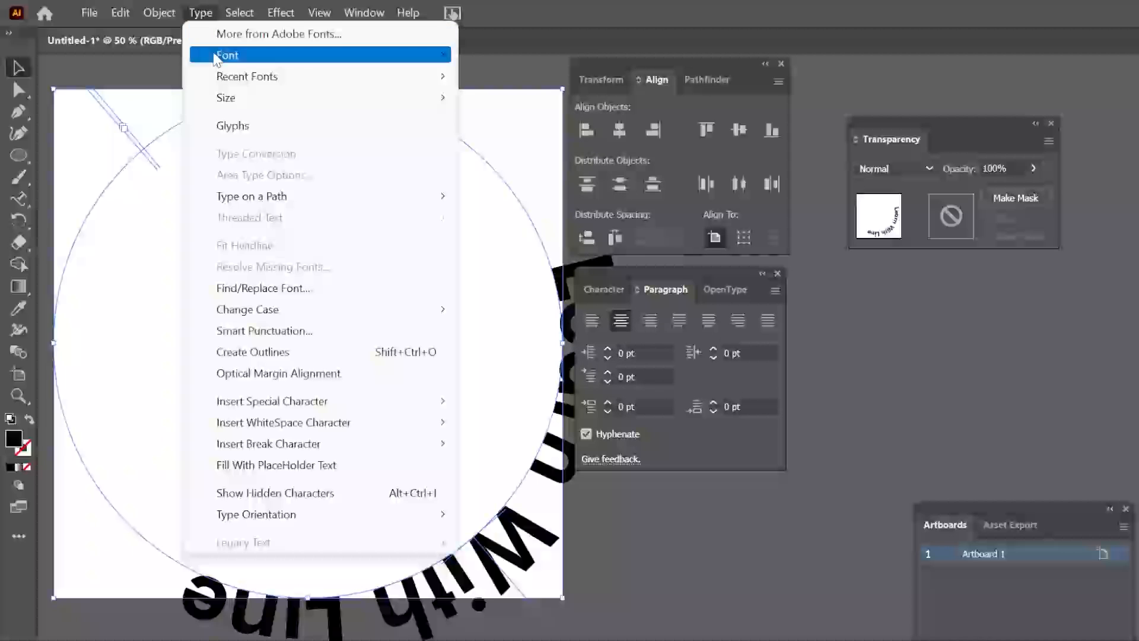
mouse_move(235, 204)
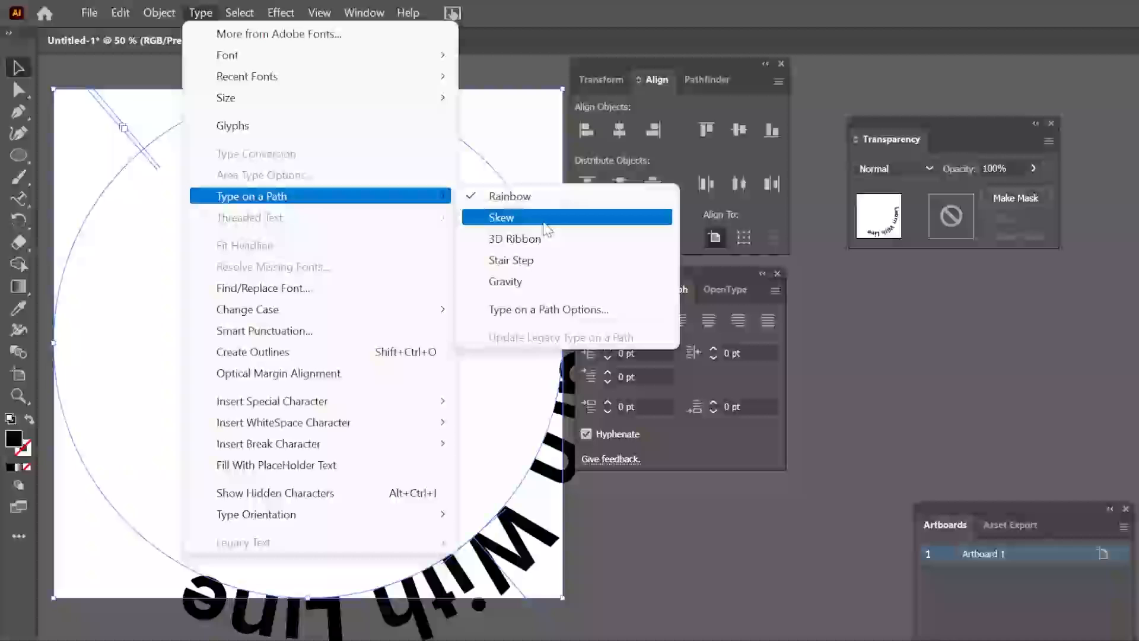
click(567, 309)
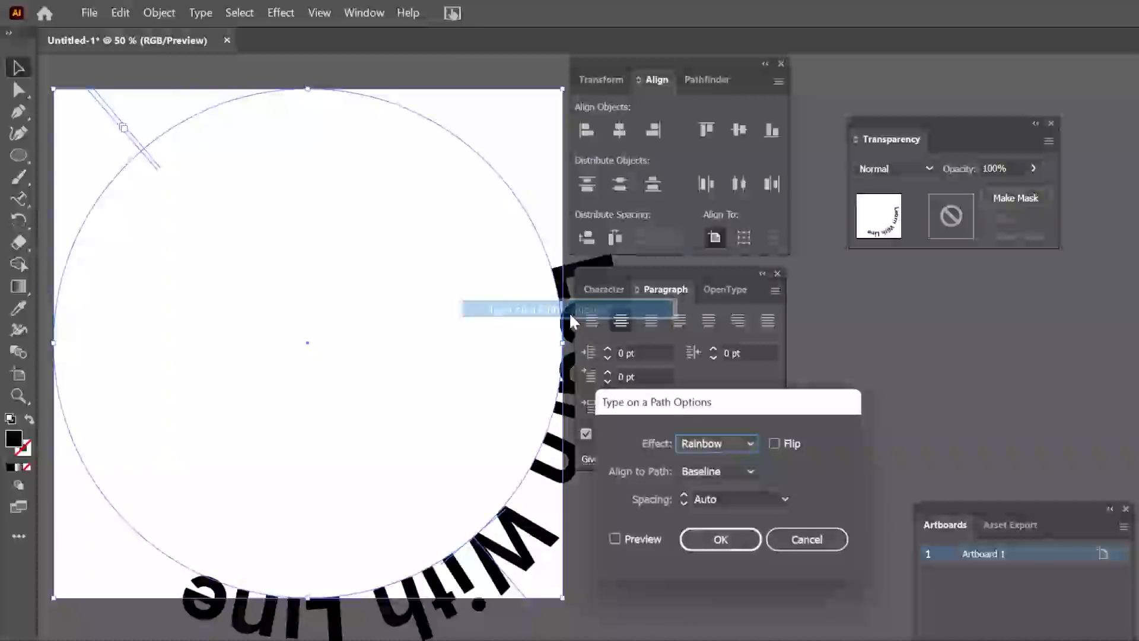
click(639, 540)
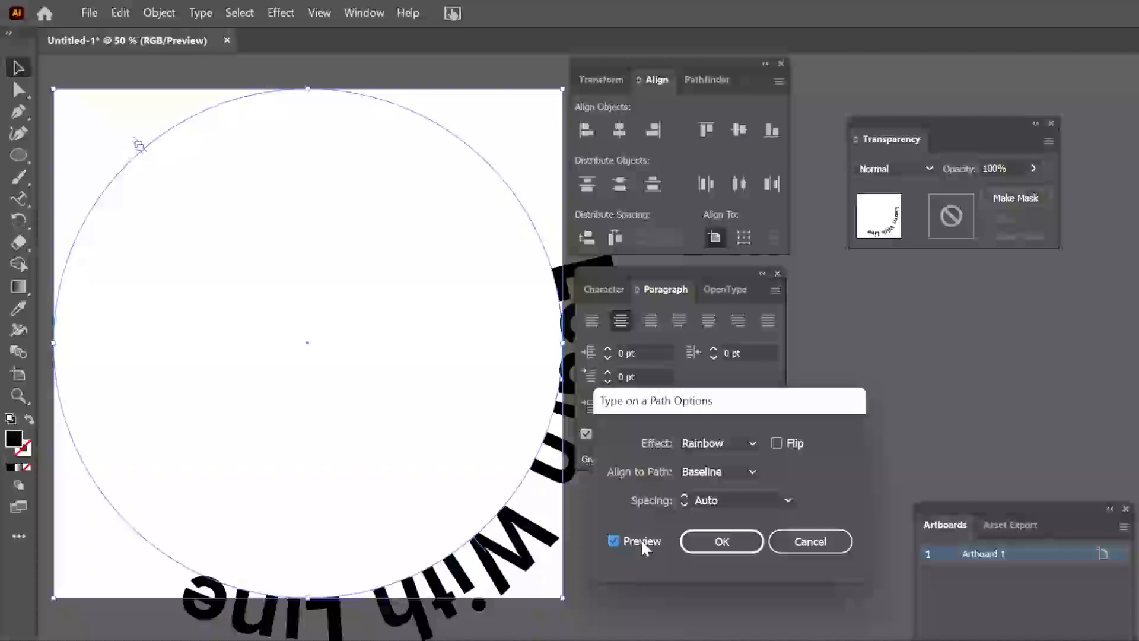
click(731, 474)
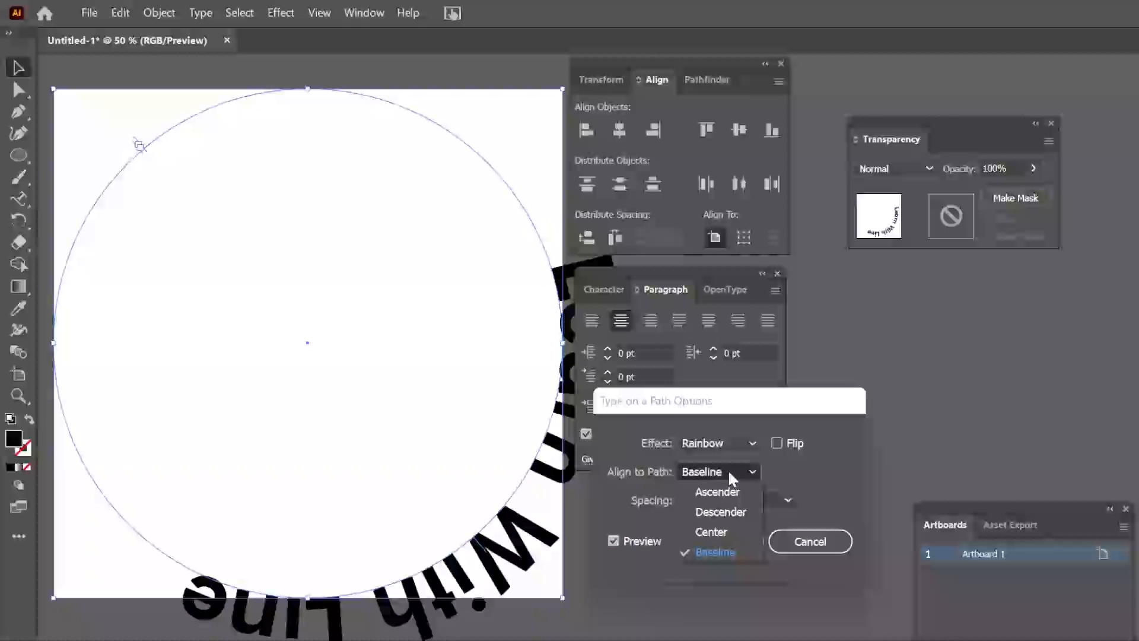
click(719, 533)
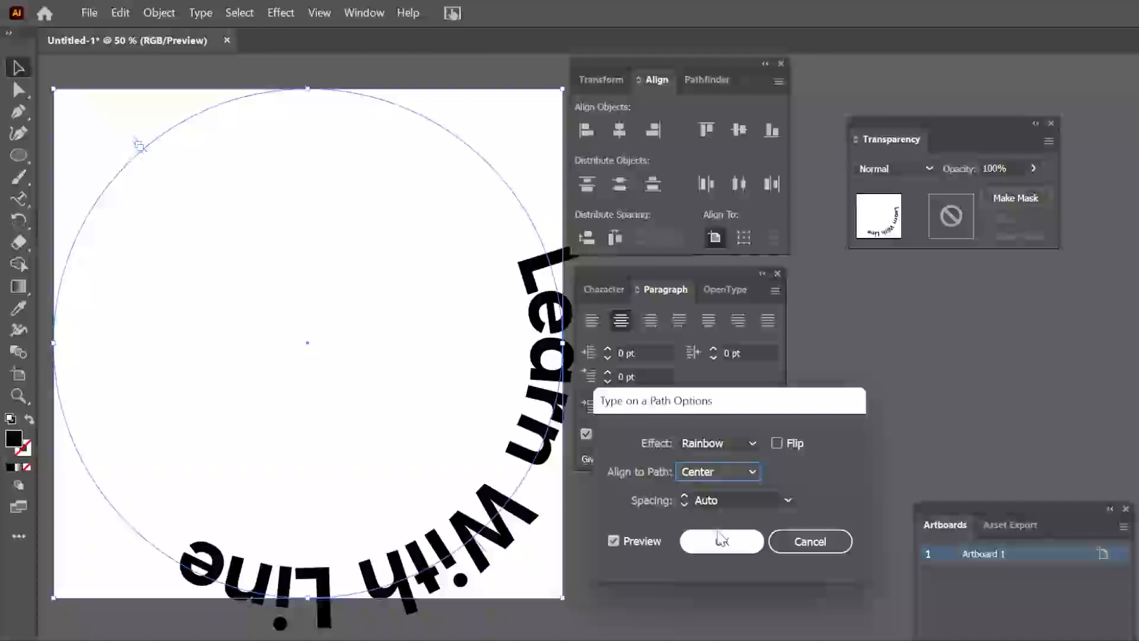
click(732, 478)
click(728, 514)
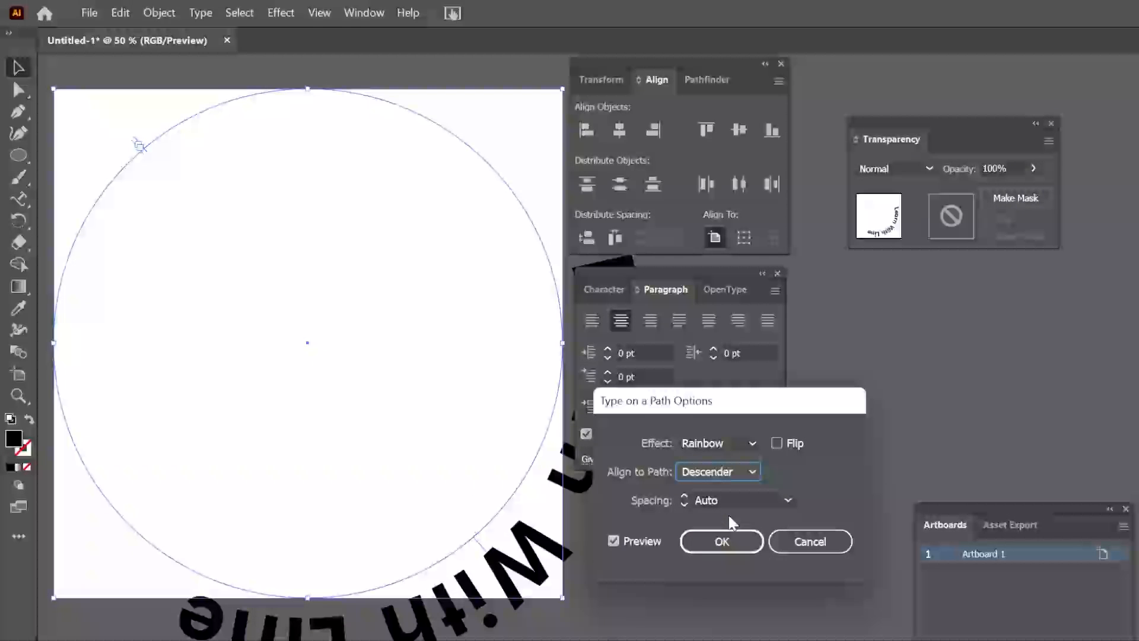
click(732, 478)
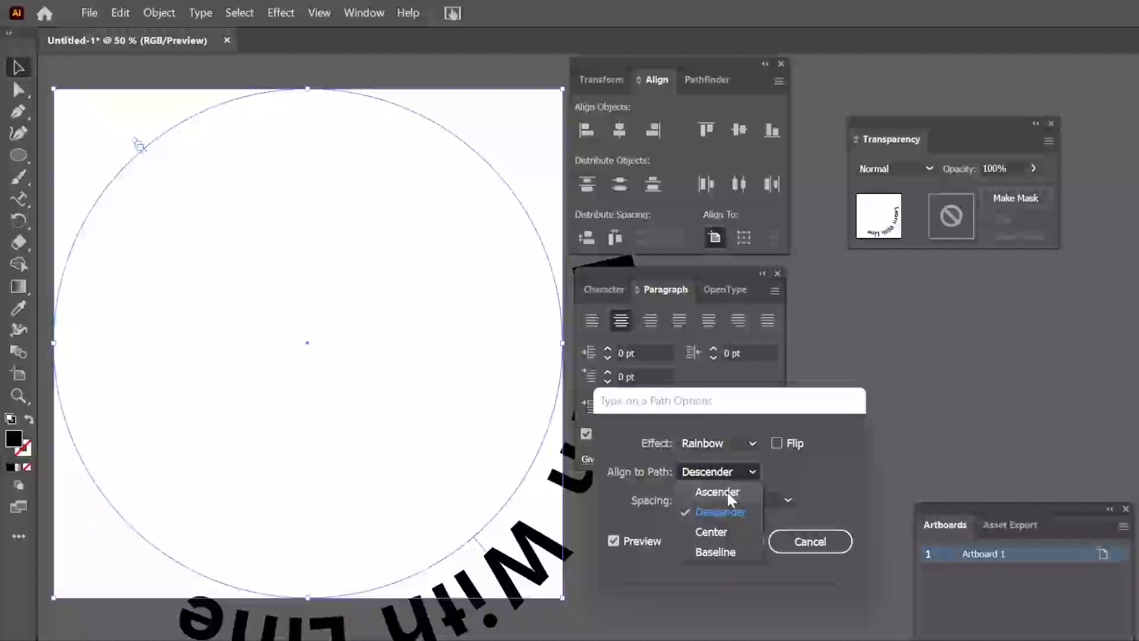
click(728, 490)
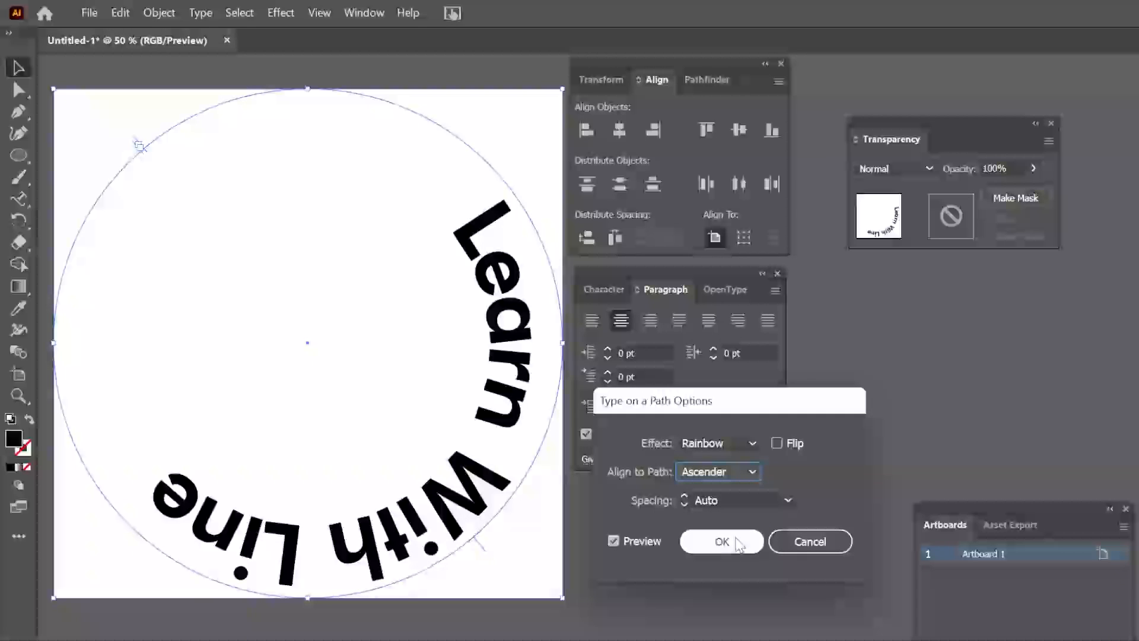
click(723, 545)
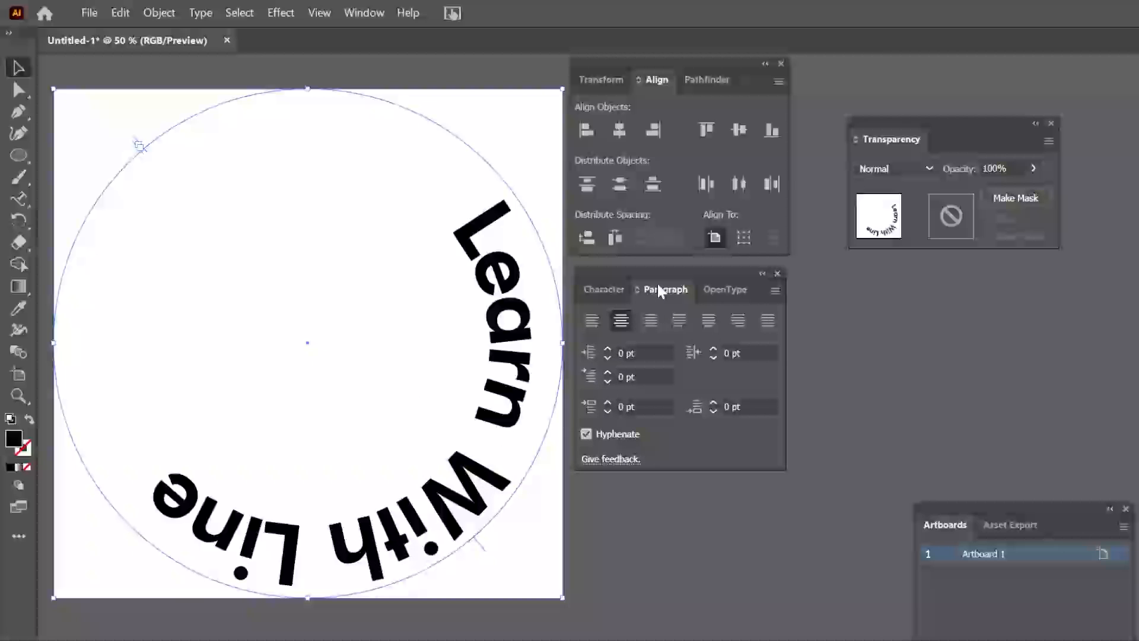
Reposition the start and end brackets of the path text so the words arch across the circle's upper half
mouse_move(670, 275)
mouse_down()
mouse_move(681, 346)
mouse_move(669, 282)
mouse_up()
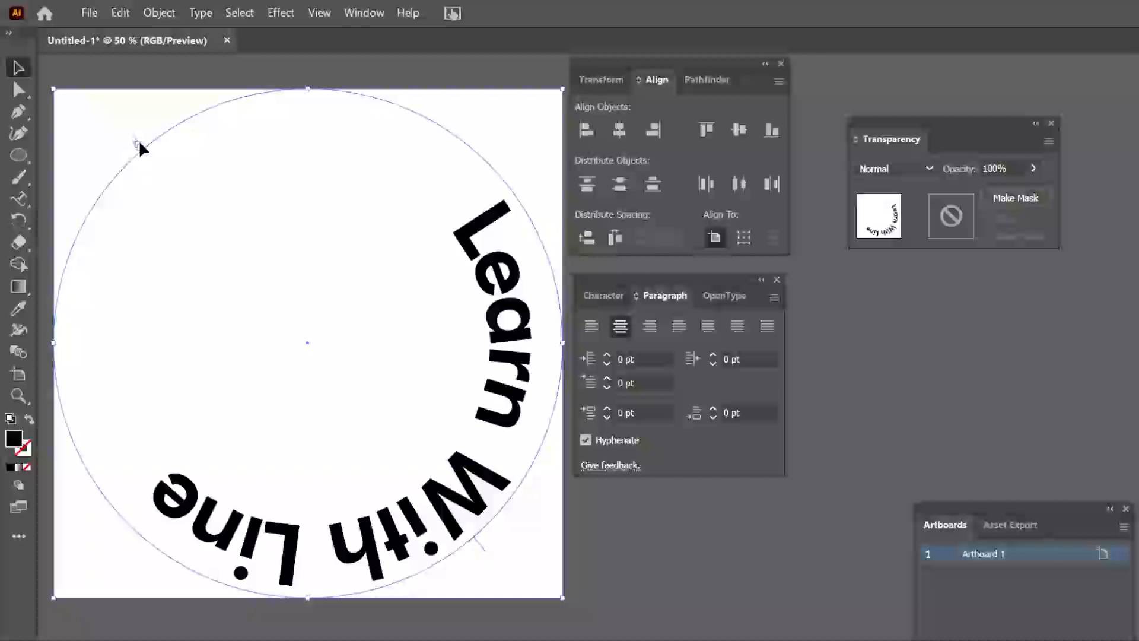
drag(140, 144, 93, 343)
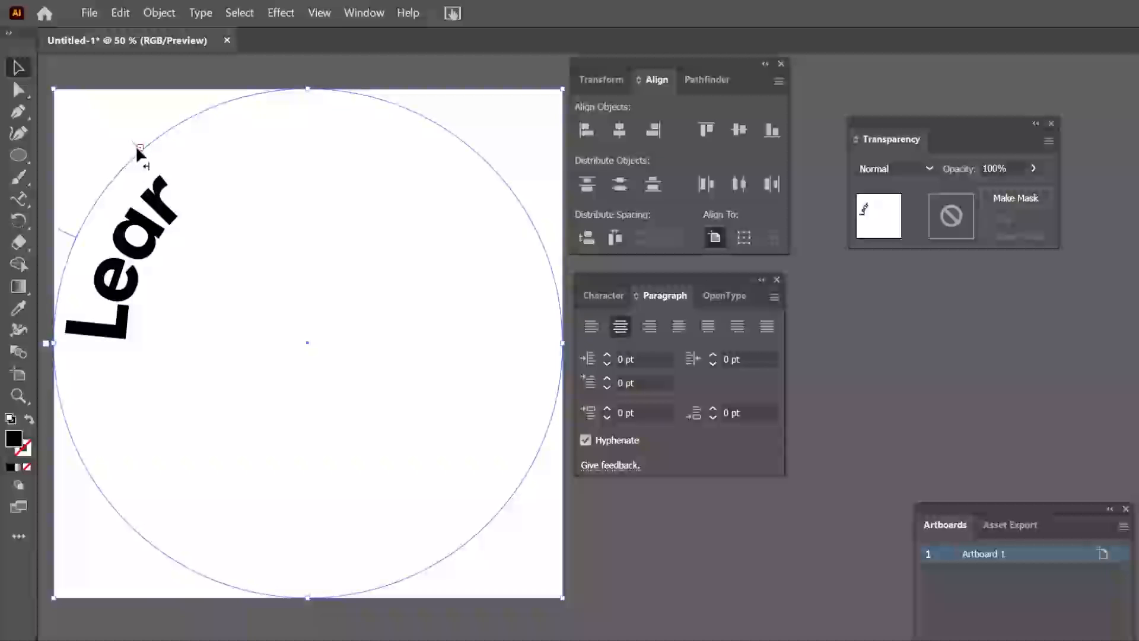
drag(136, 148, 391, 341)
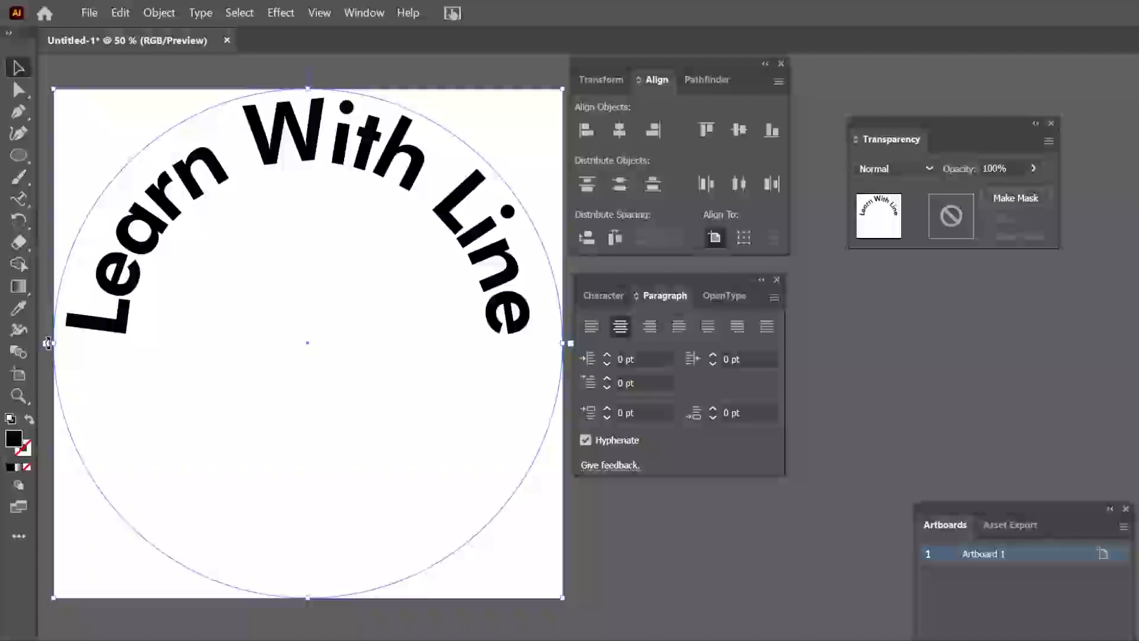
Try shifting the arched text around the circle and restore its centred position over the upper half
drag(48, 343, 51, 291)
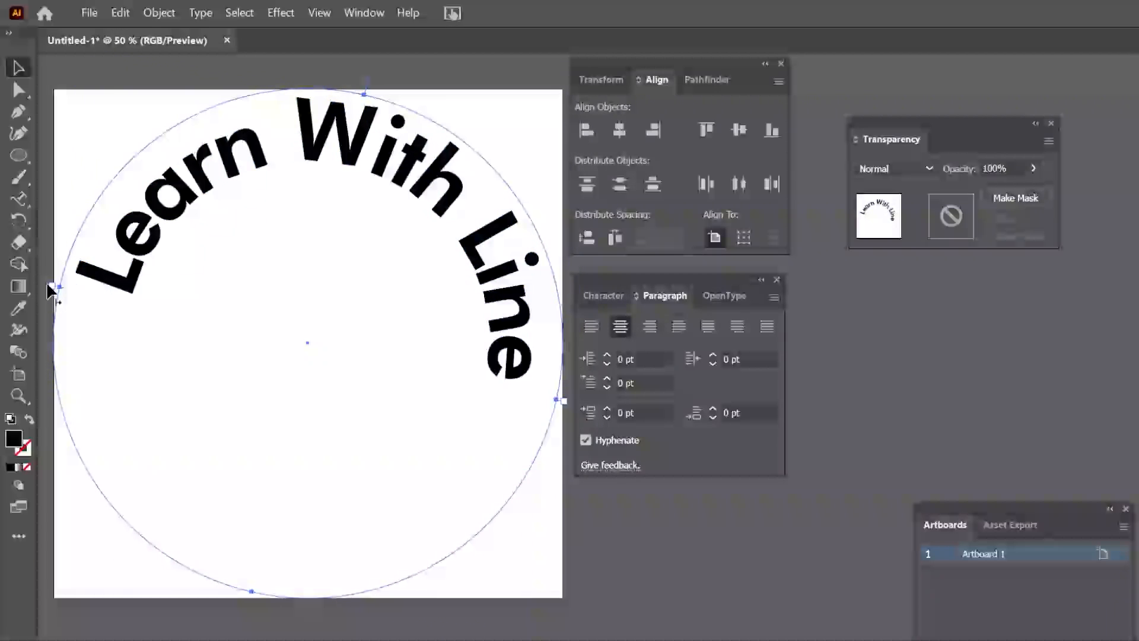
key(ctrl+z)
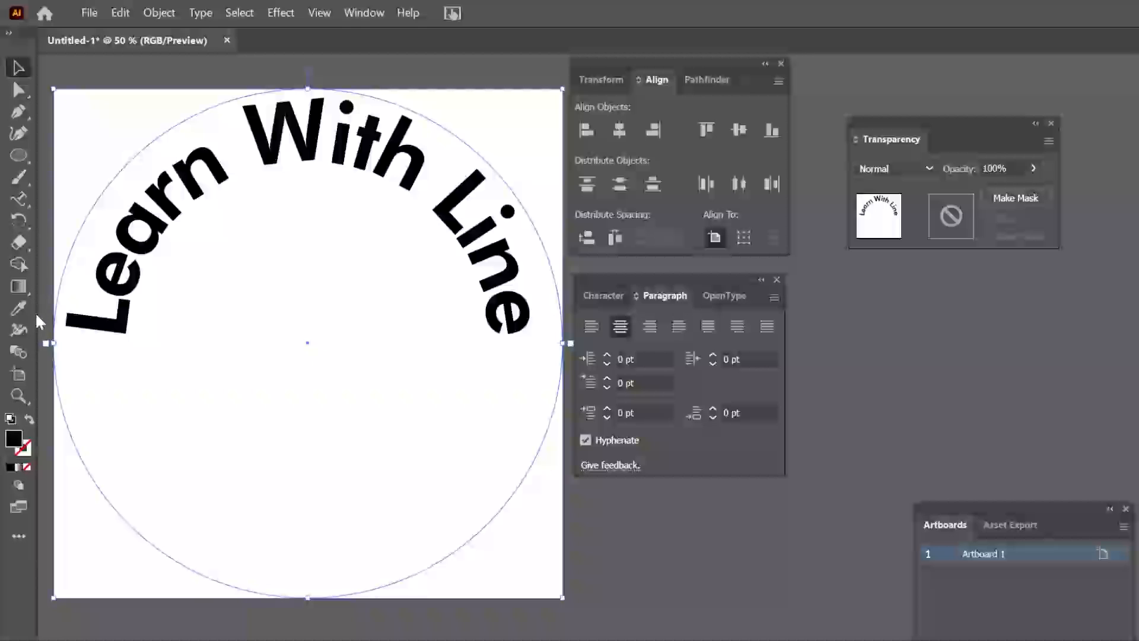
drag(51, 348, 55, 276)
drag(69, 227, 49, 341)
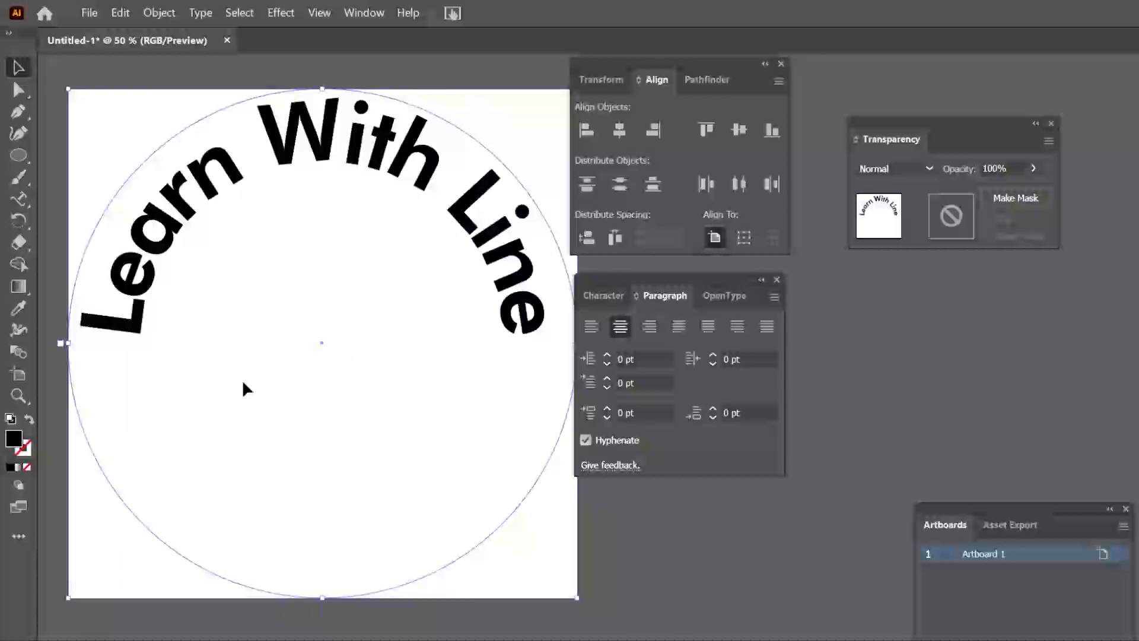
right_click(243, 383)
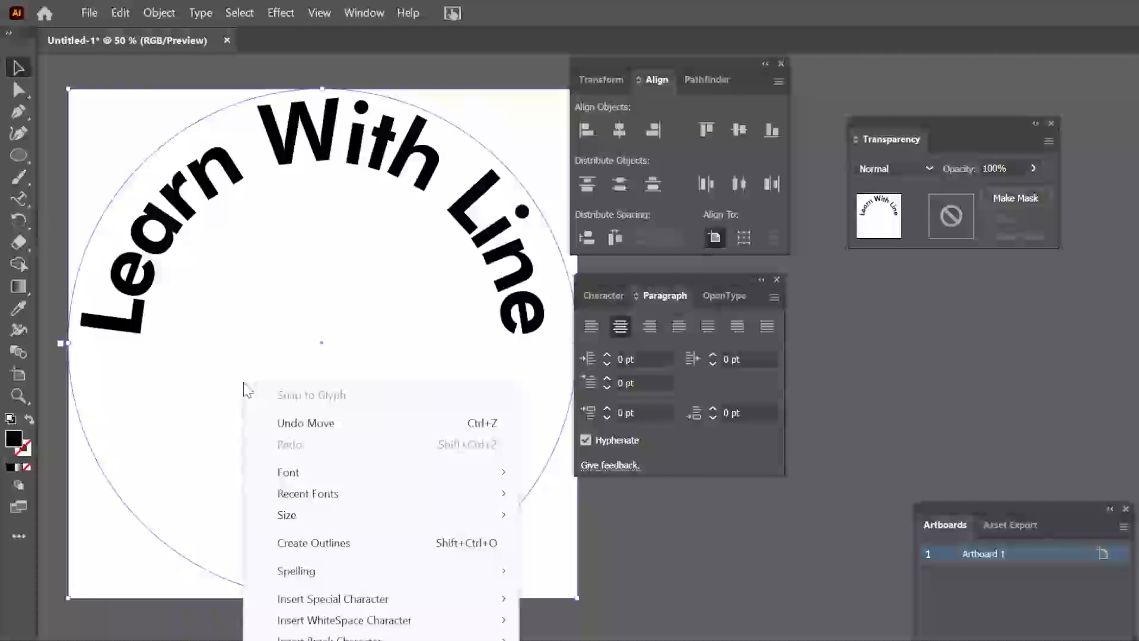
click(267, 339)
click(285, 338)
right_click(311, 343)
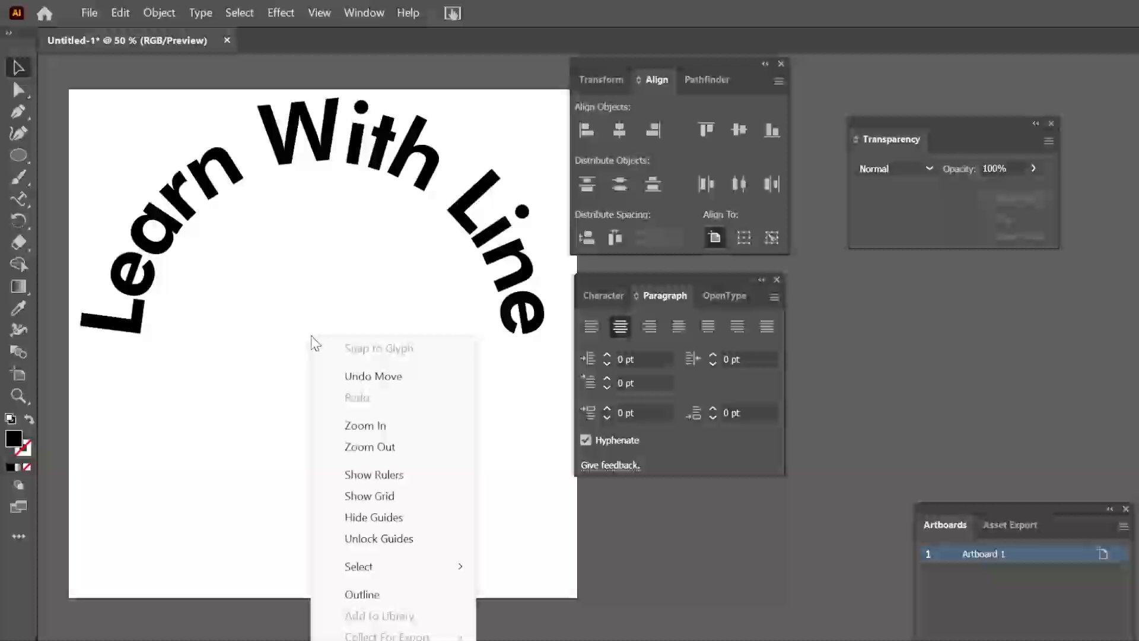
click(17, 70)
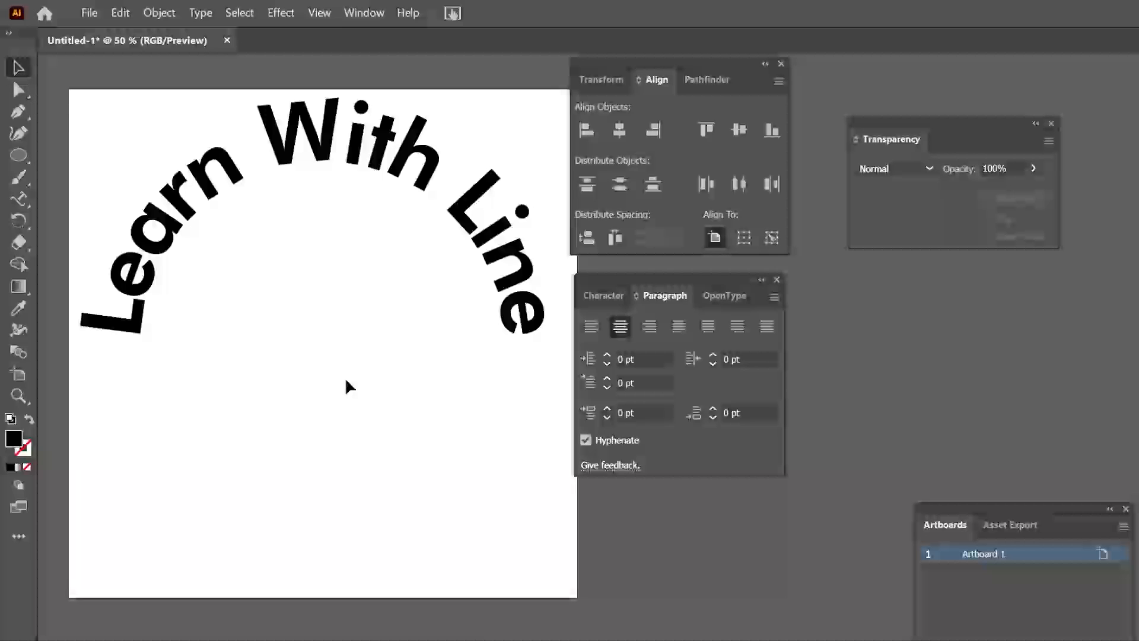
scroll(348, 343, right, 1)
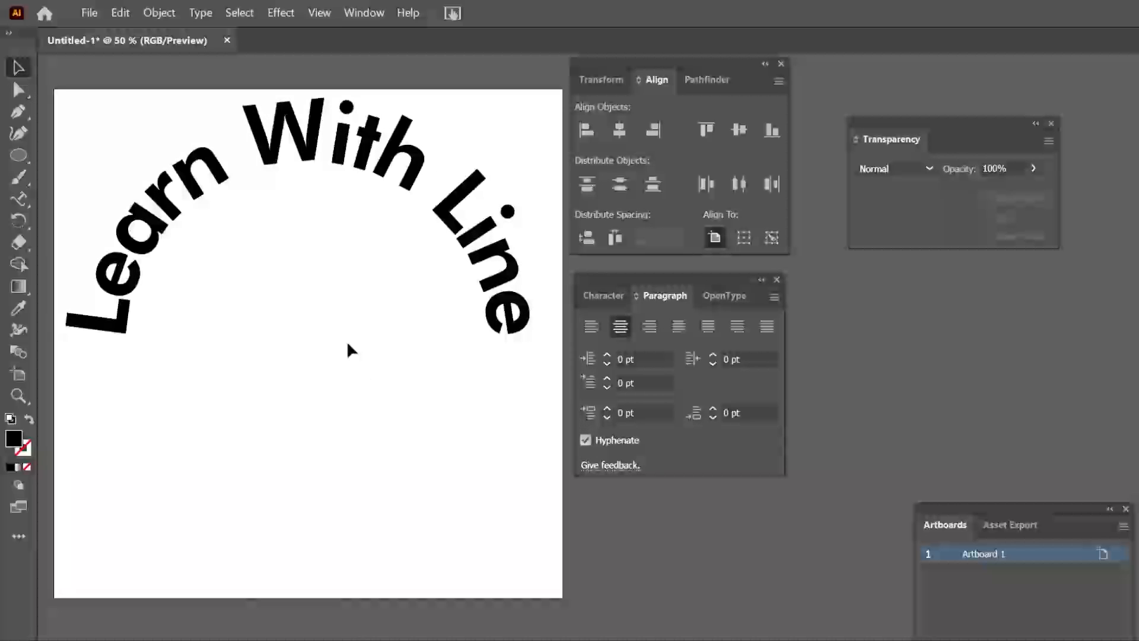
Select the arched "Learn With Line" text and open its Type on a Path options with Preview enabled
click(211, 19)
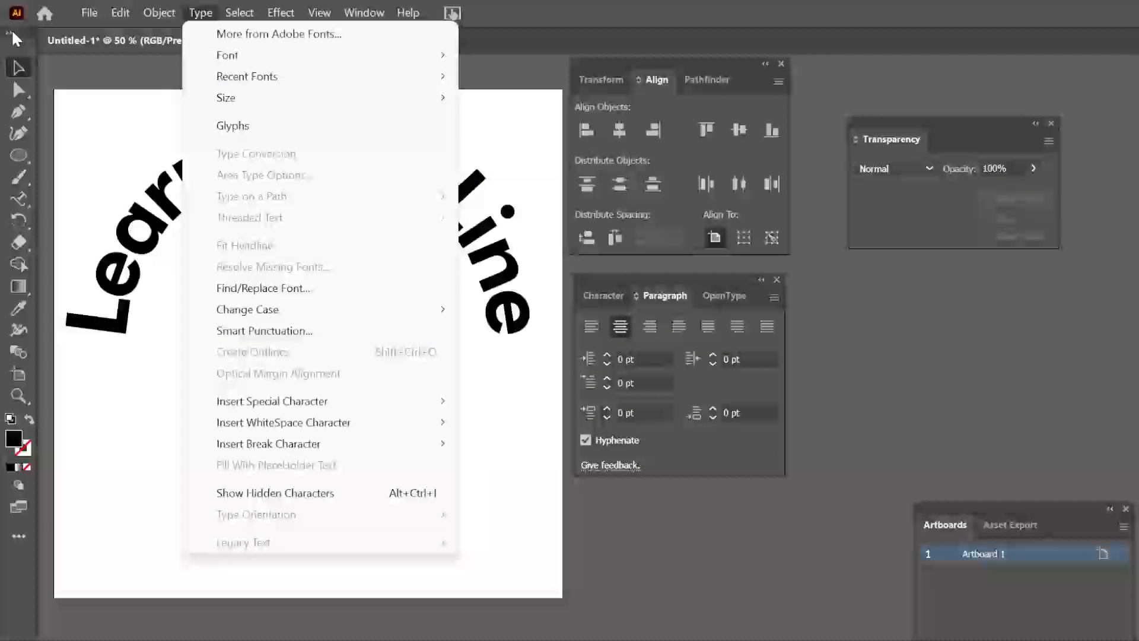
click(18, 67)
click(153, 208)
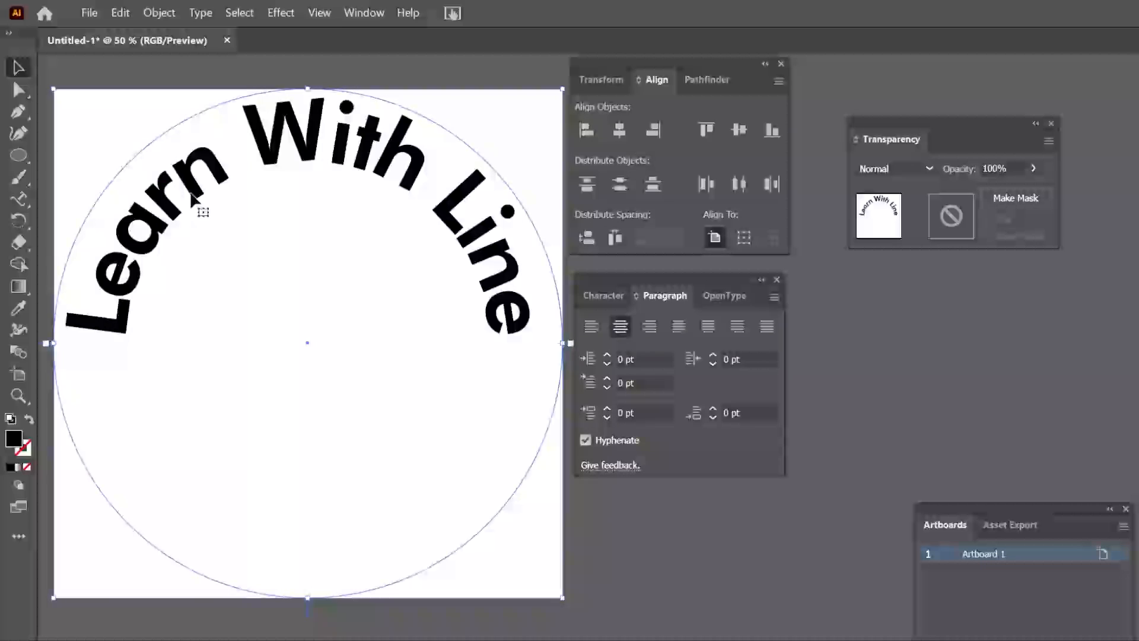
click(201, 13)
mouse_move(261, 201)
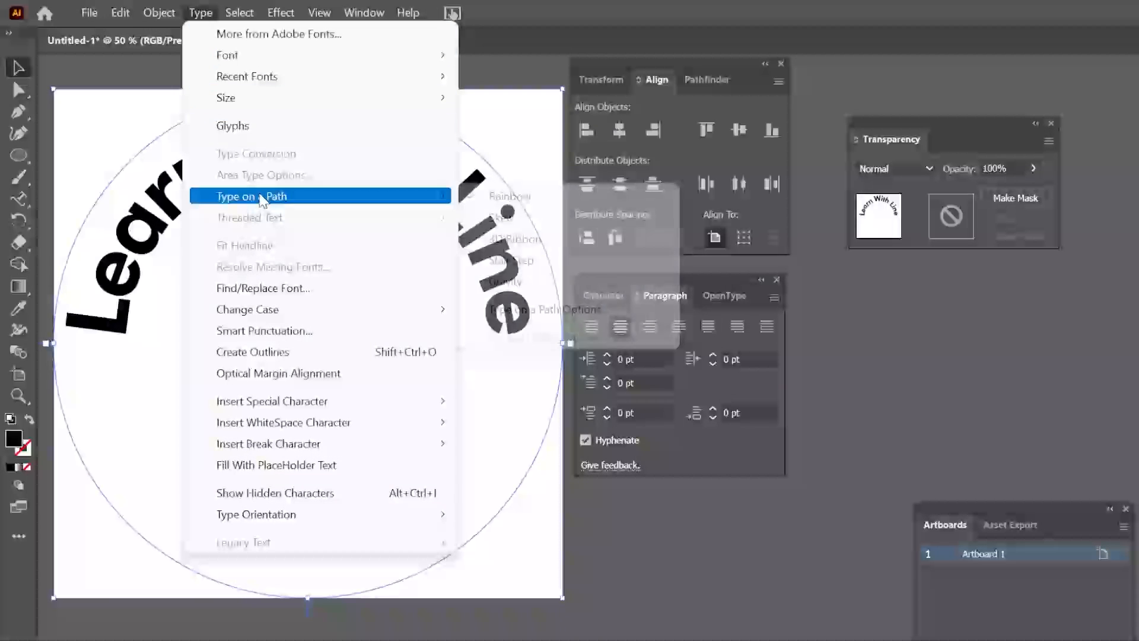
click(549, 309)
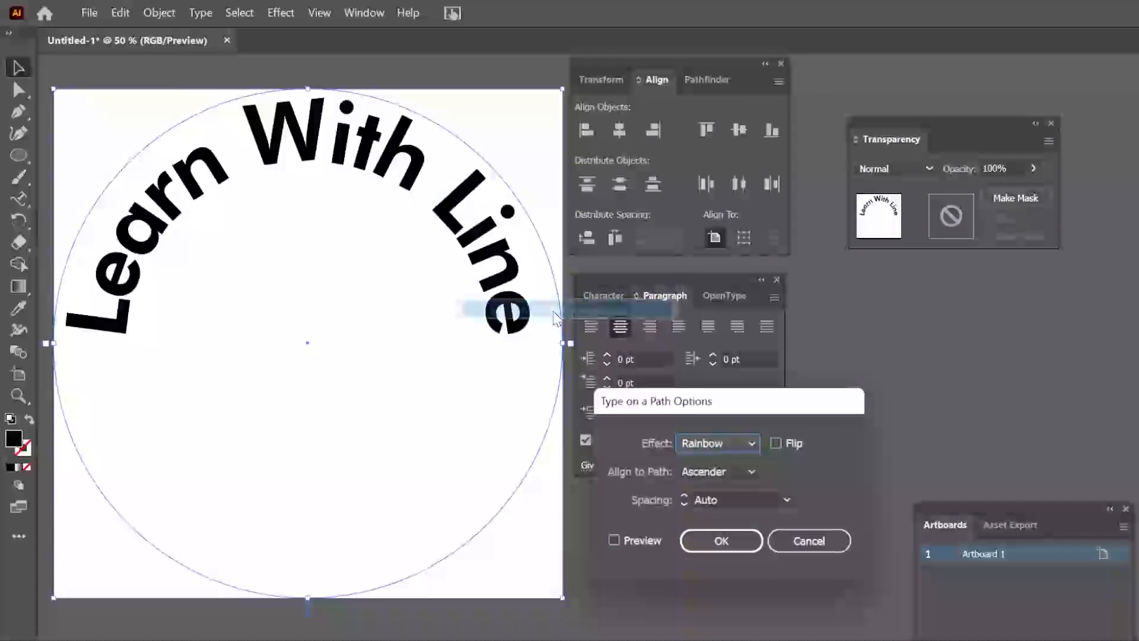
click(644, 541)
Preview the Skew, 3D Ribbon and Stair Step effects on the arched text
click(748, 442)
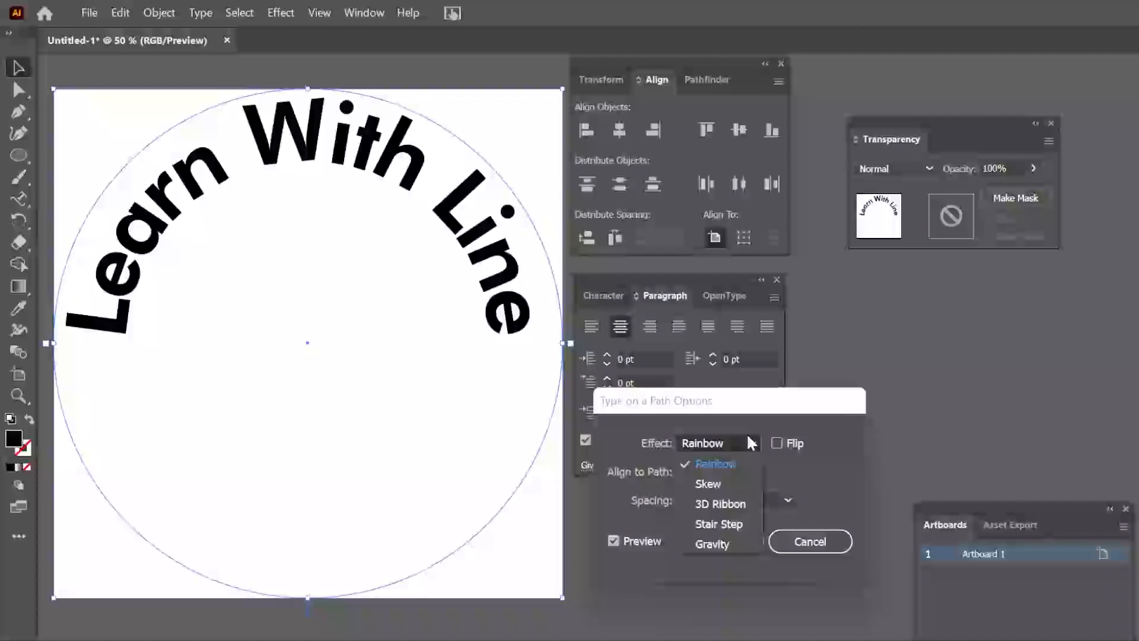
click(727, 482)
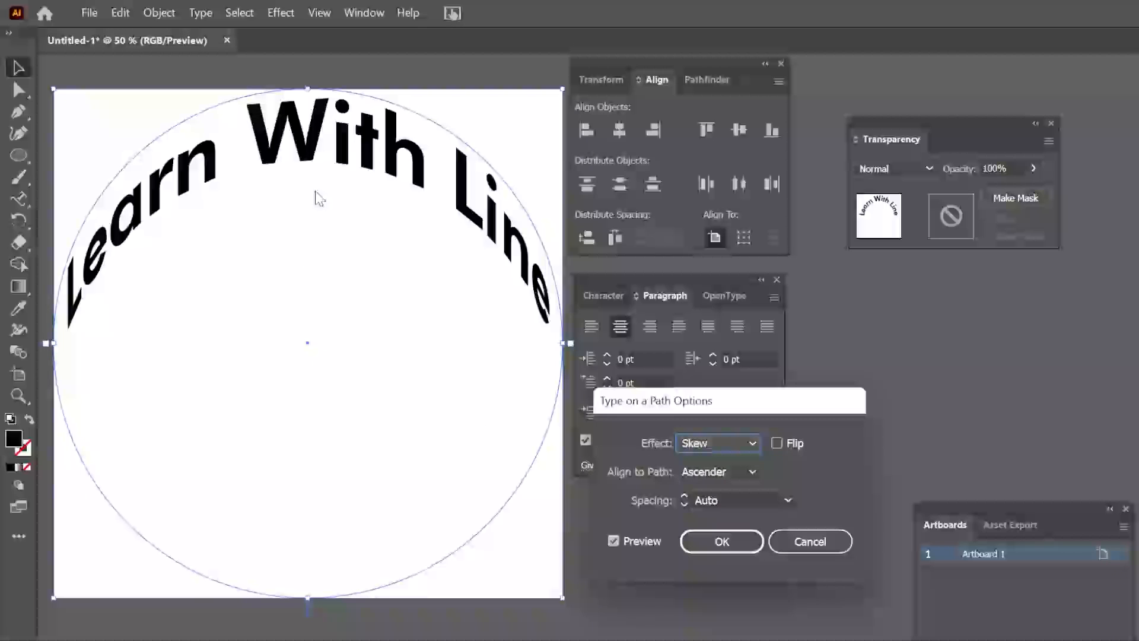
click(735, 443)
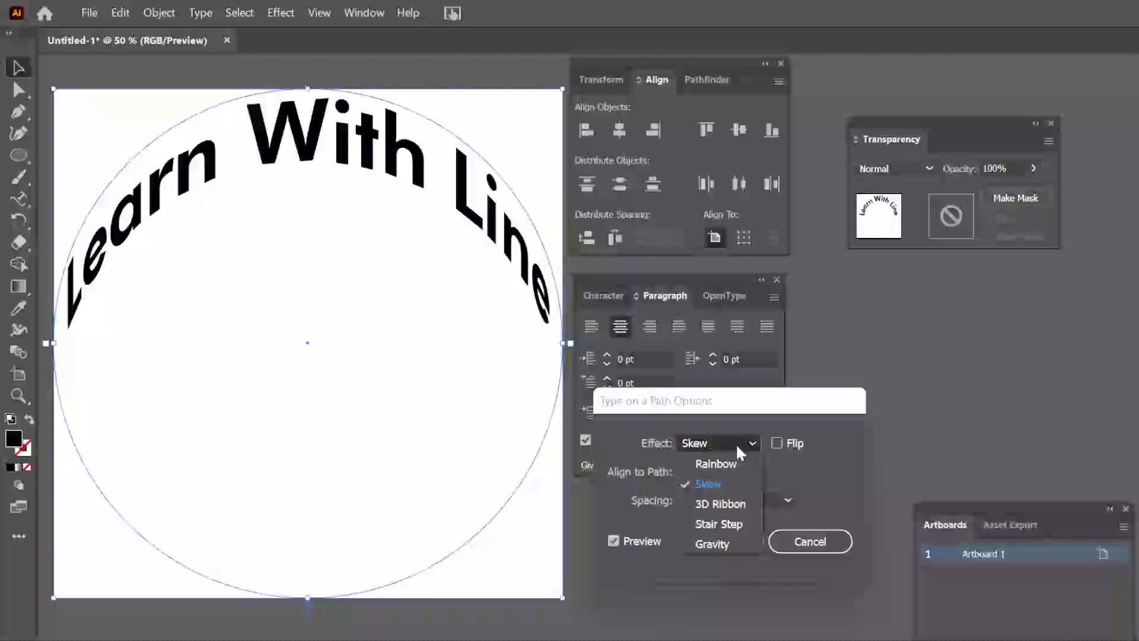
click(726, 508)
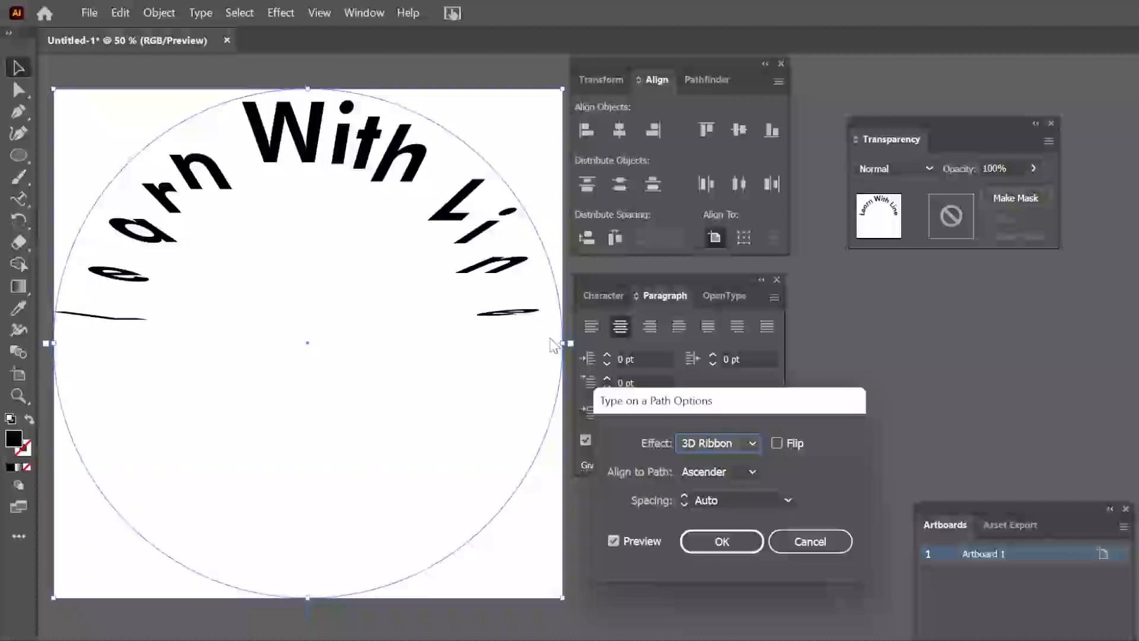
click(705, 445)
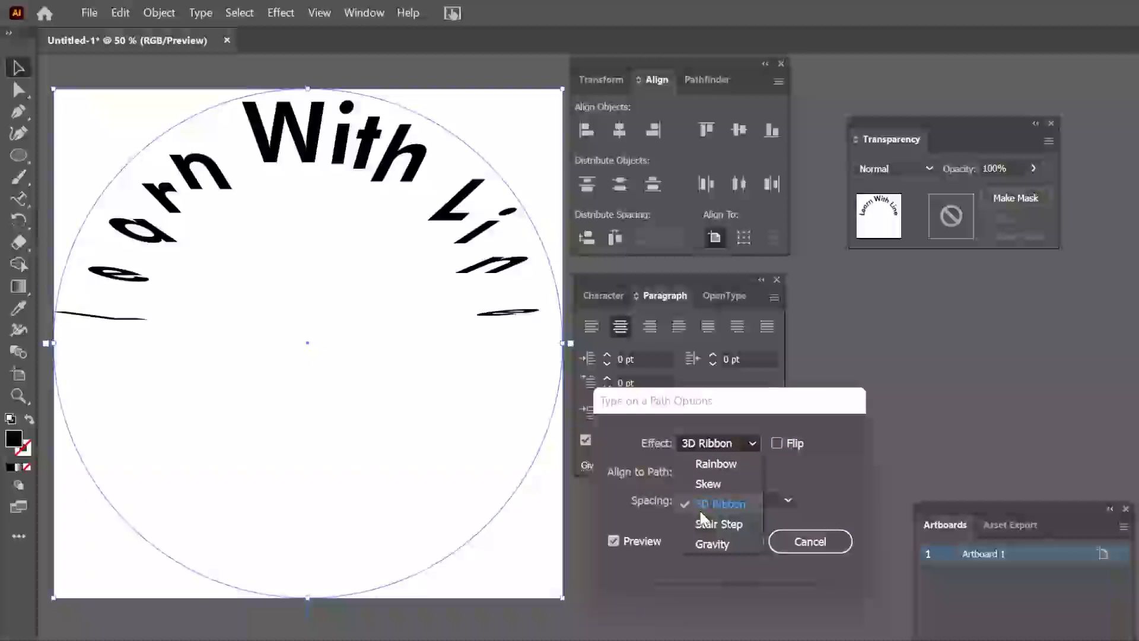
click(715, 521)
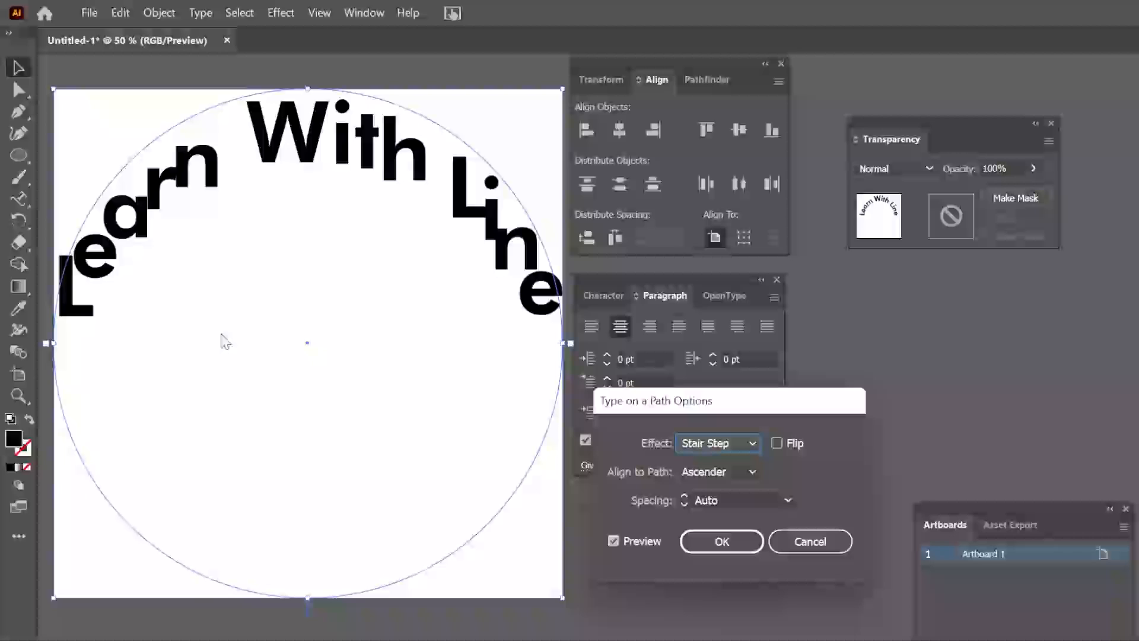
Set the path text's effect to Gravity and its spacing to 100 pt, and apply the options
click(731, 444)
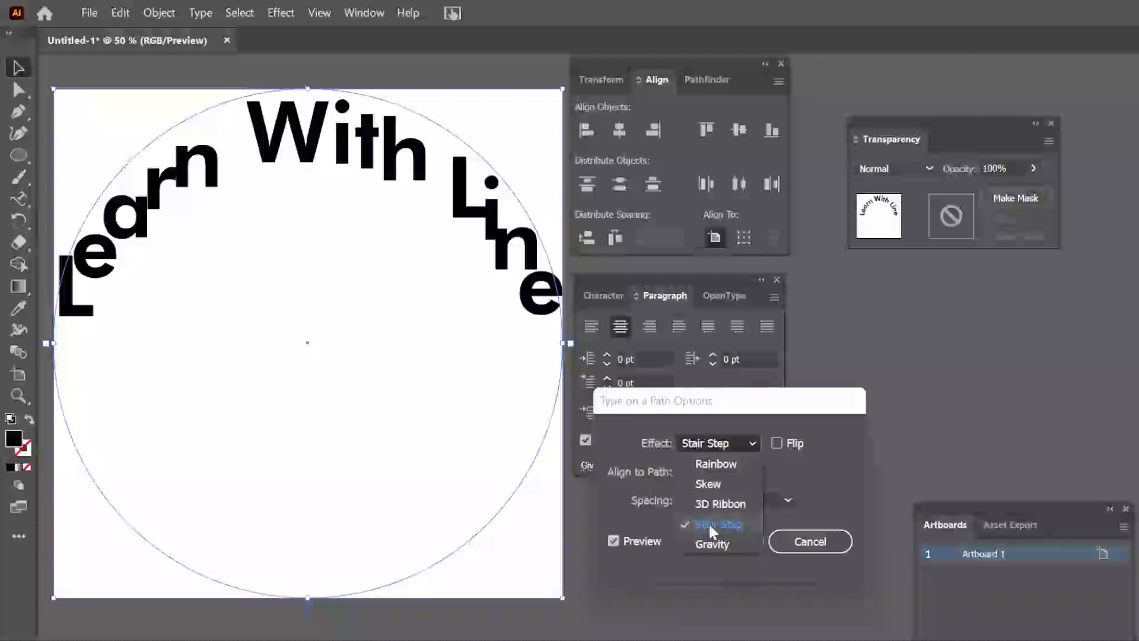
click(712, 543)
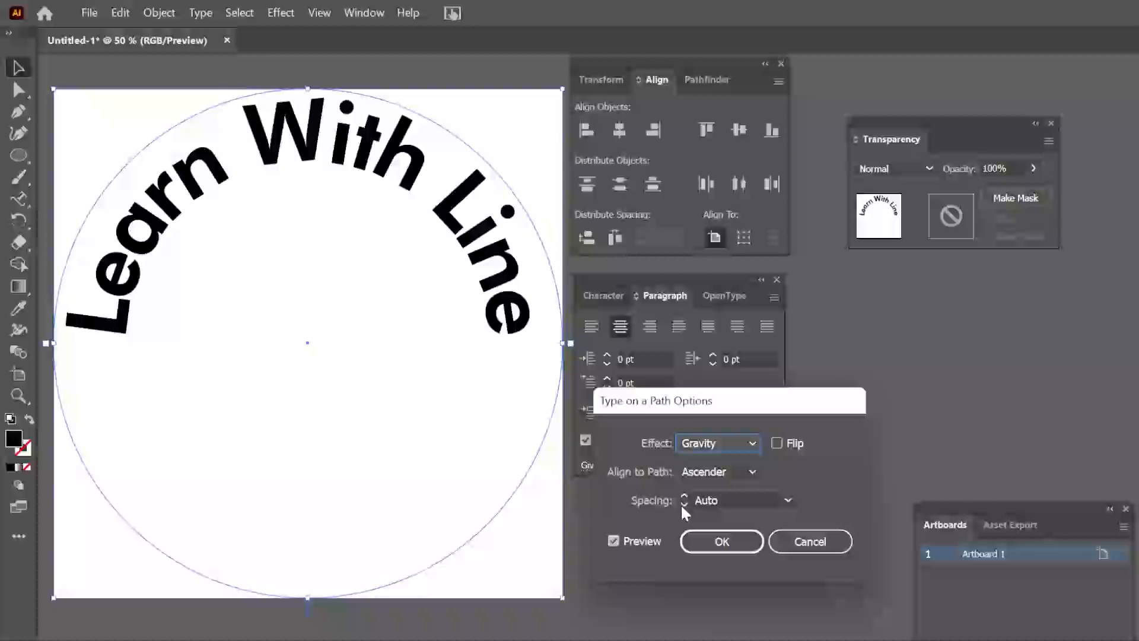
double_click(721, 500)
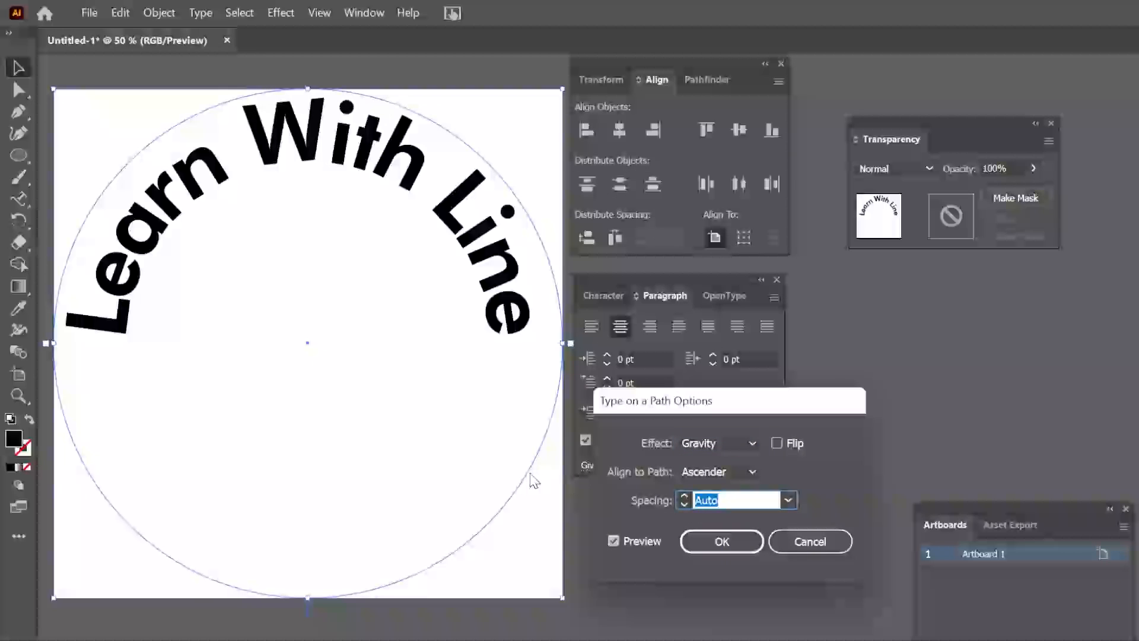
text(100)
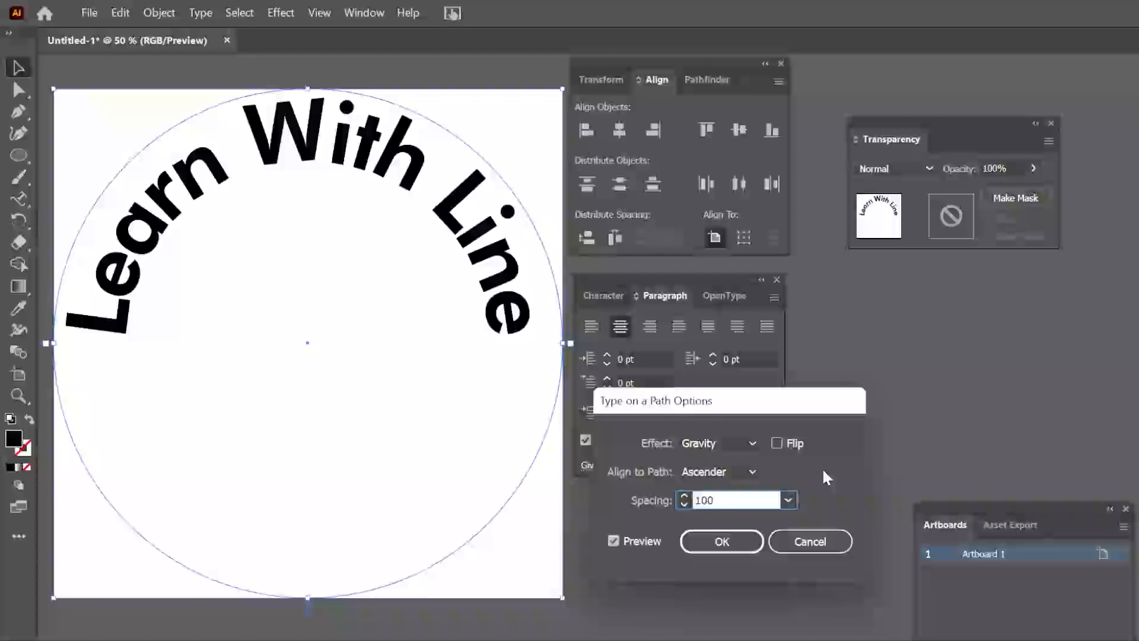
click(727, 542)
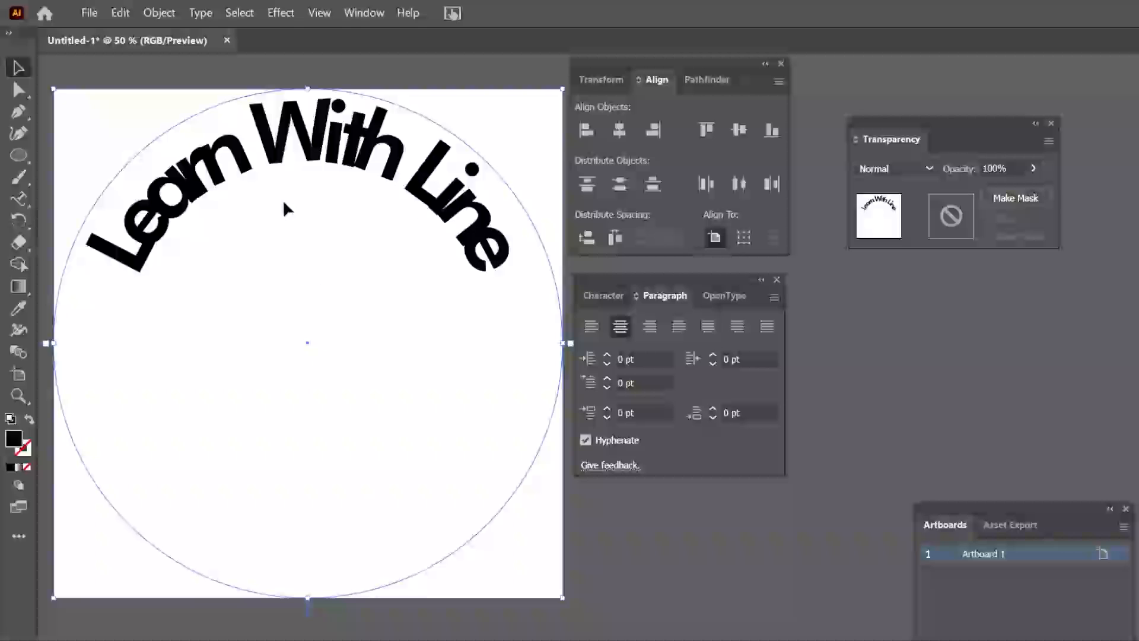
Reopen the Type on a Path options with Preview enabled and set the spacing to -100 pt, keeping Ascender alignment
click(209, 14)
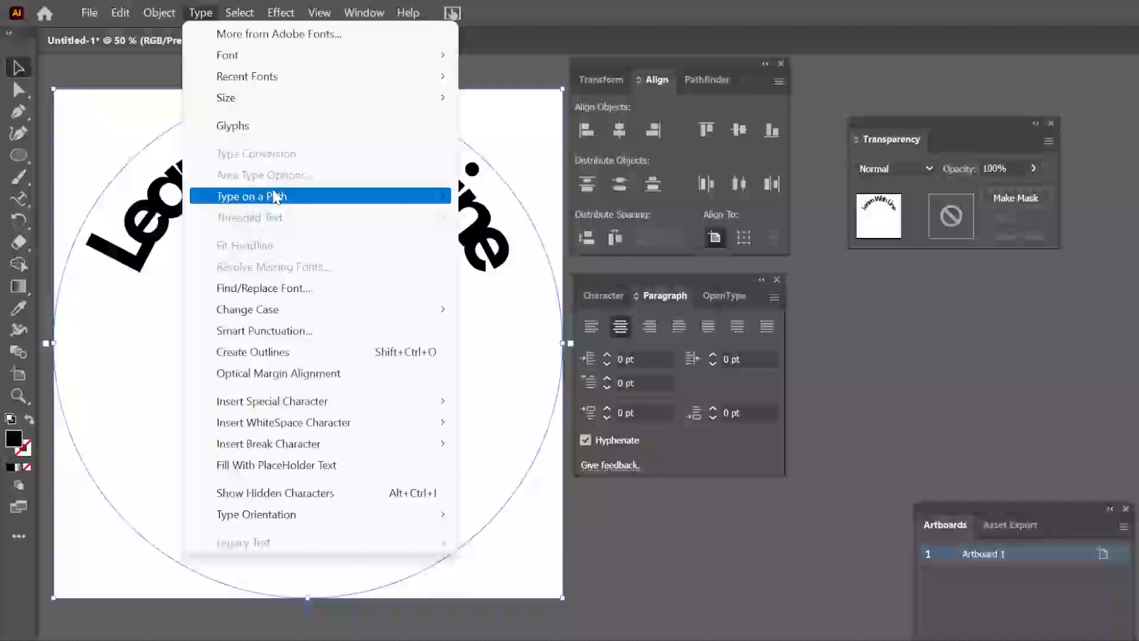
mouse_move(294, 197)
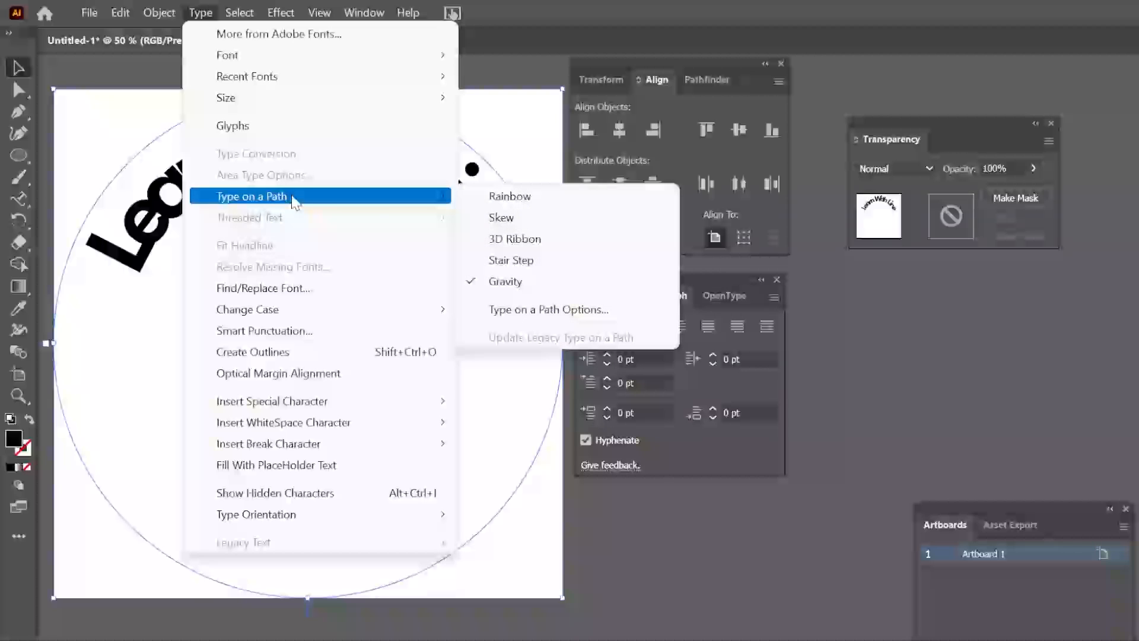
click(546, 310)
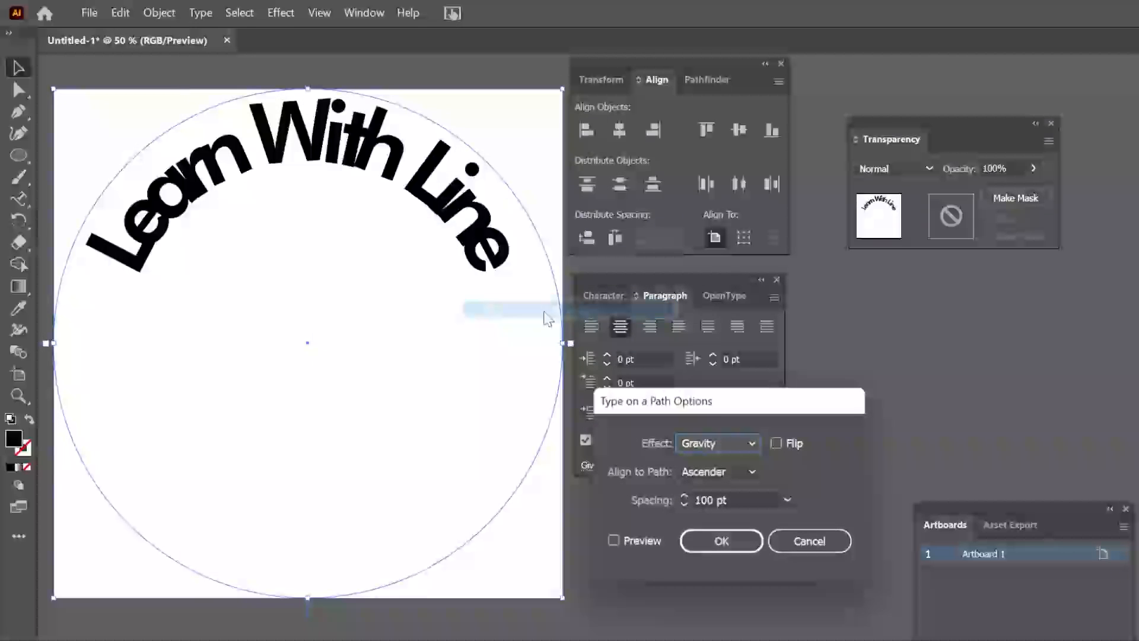
click(653, 540)
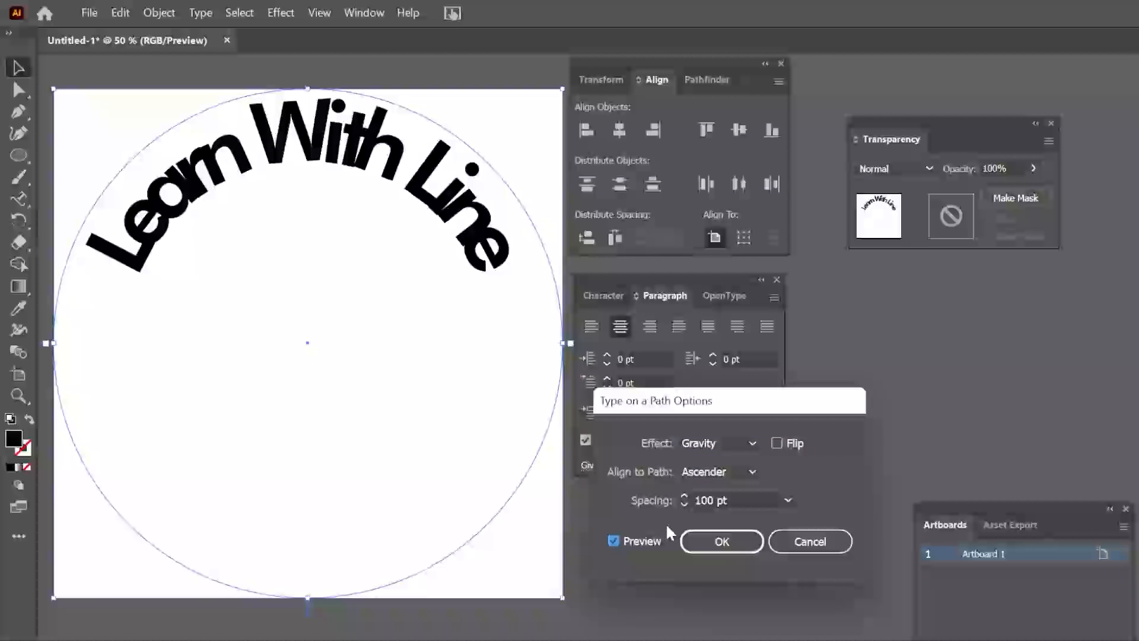
click(751, 500)
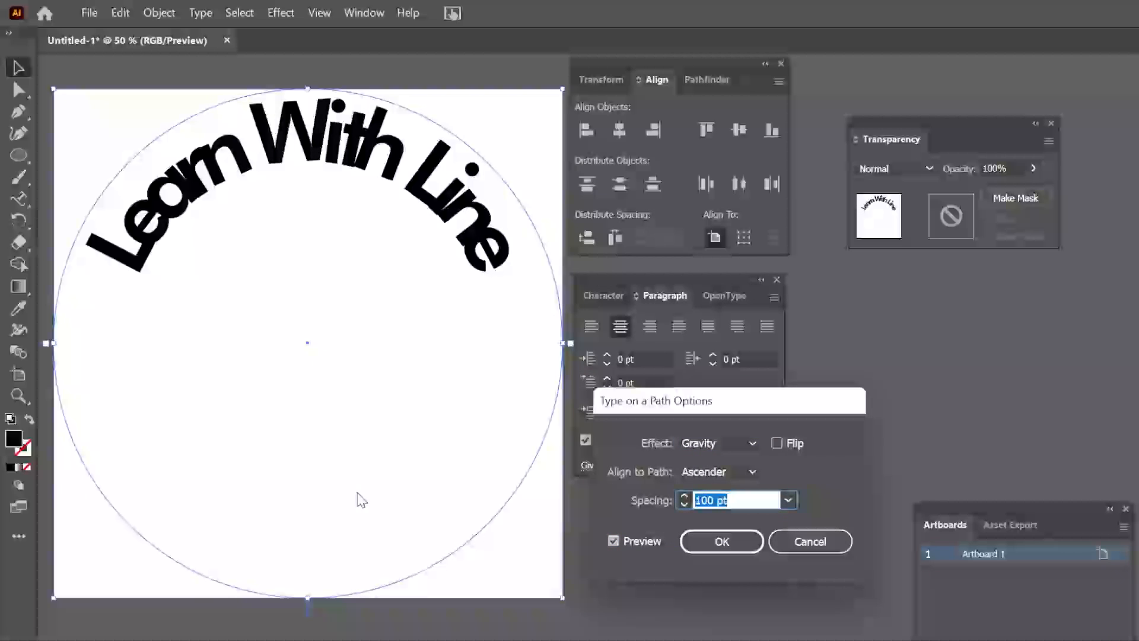
text(-100)
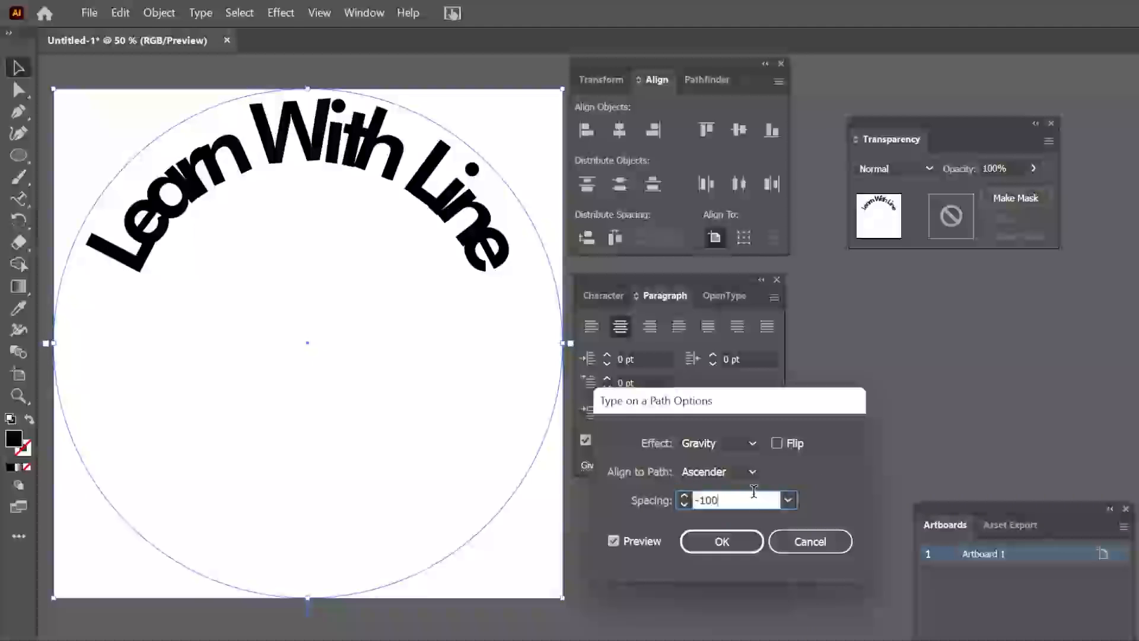
click(753, 471)
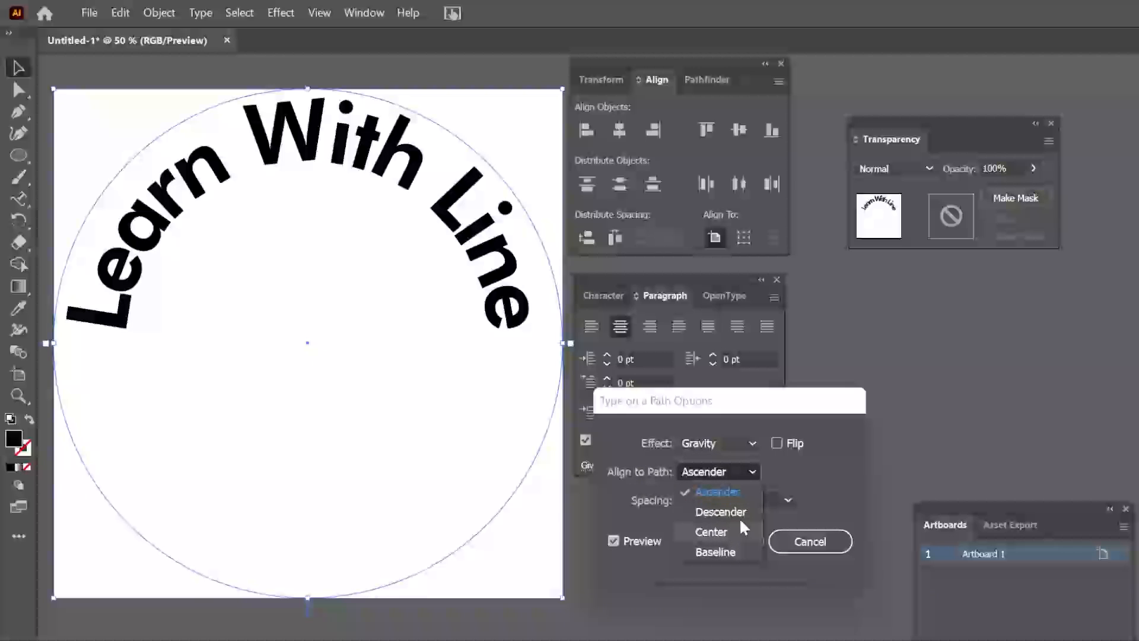
click(817, 471)
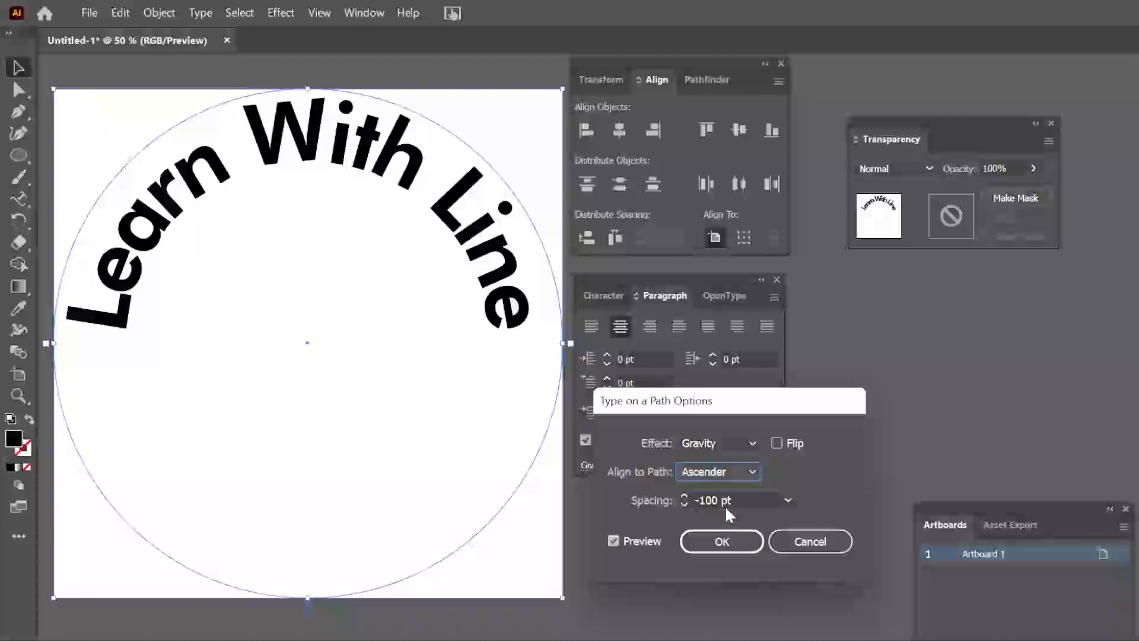
Try a spacing of -300 pt on the arched text in the preview
drag(735, 500, 502, 494)
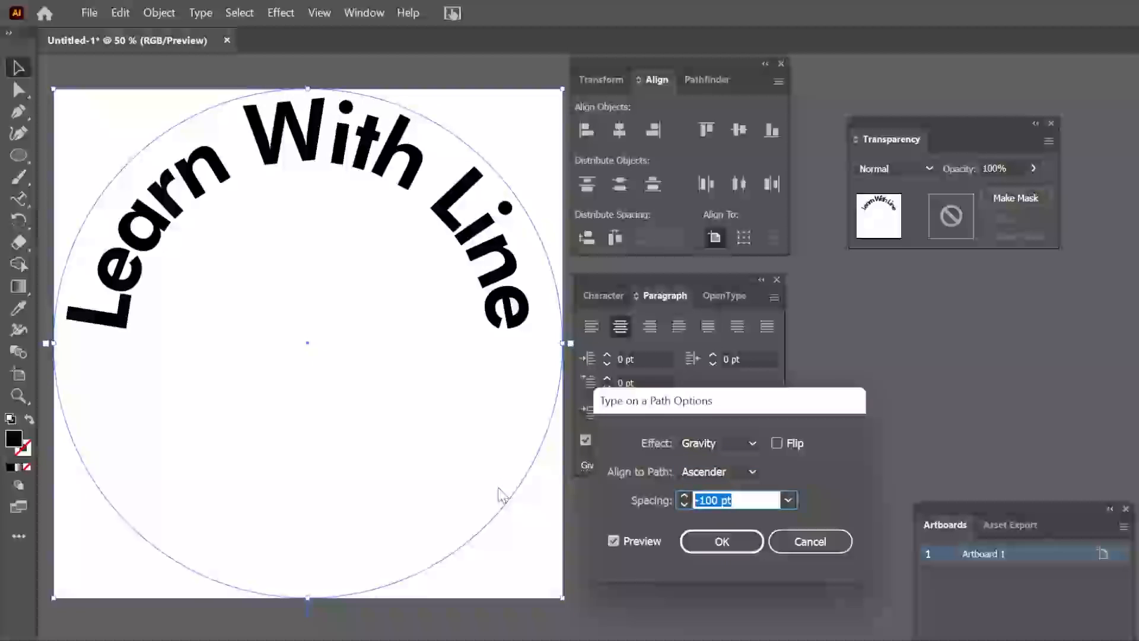
key(BackSpace)
text(-100)
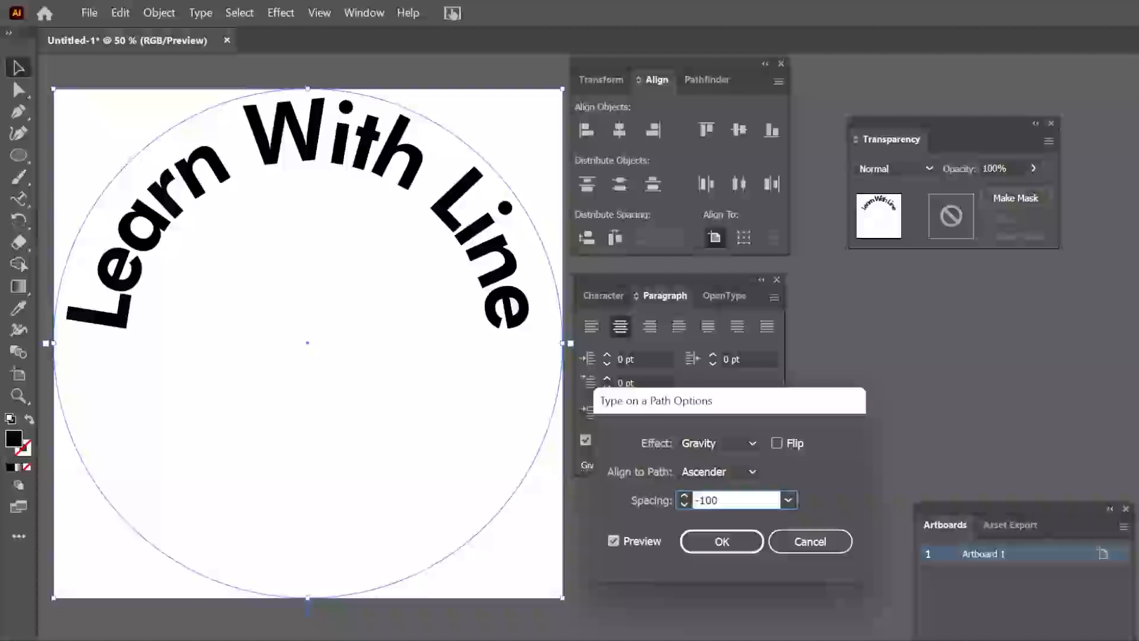
key(BackSpace)
key(BackSpace)
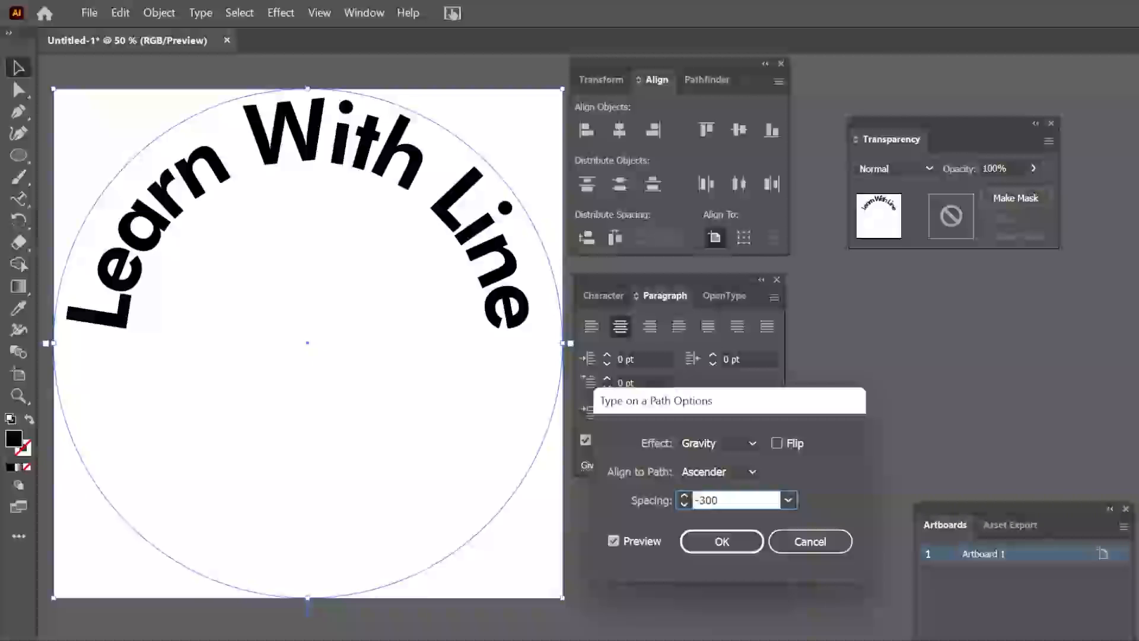
click(752, 471)
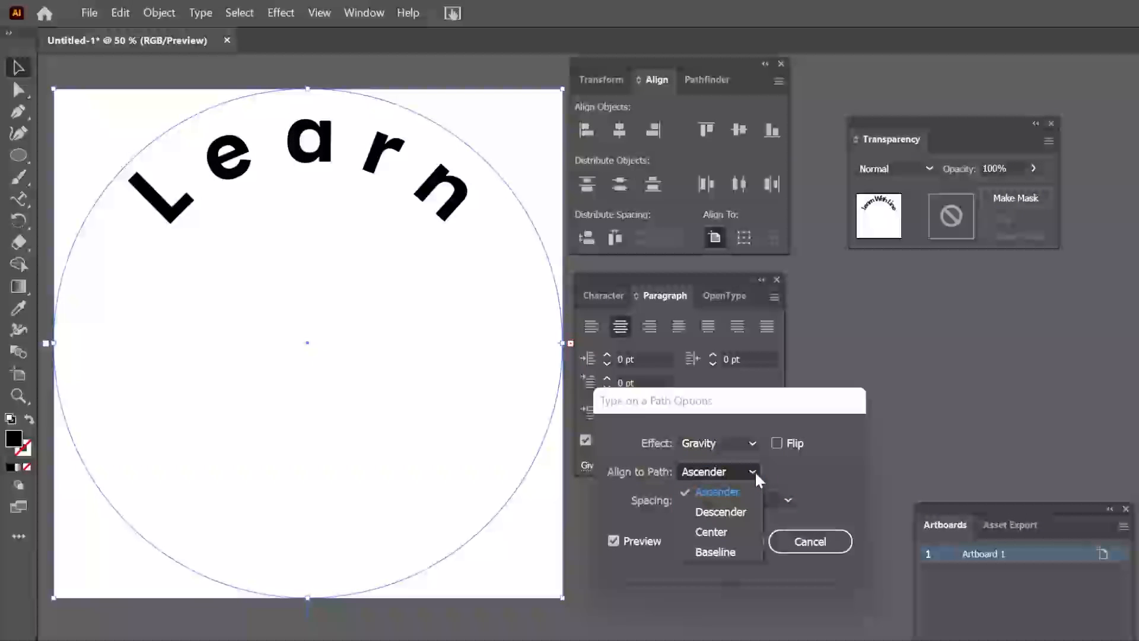
click(755, 471)
Return the path text's spacing to -100 pt and apply the options
click(705, 501)
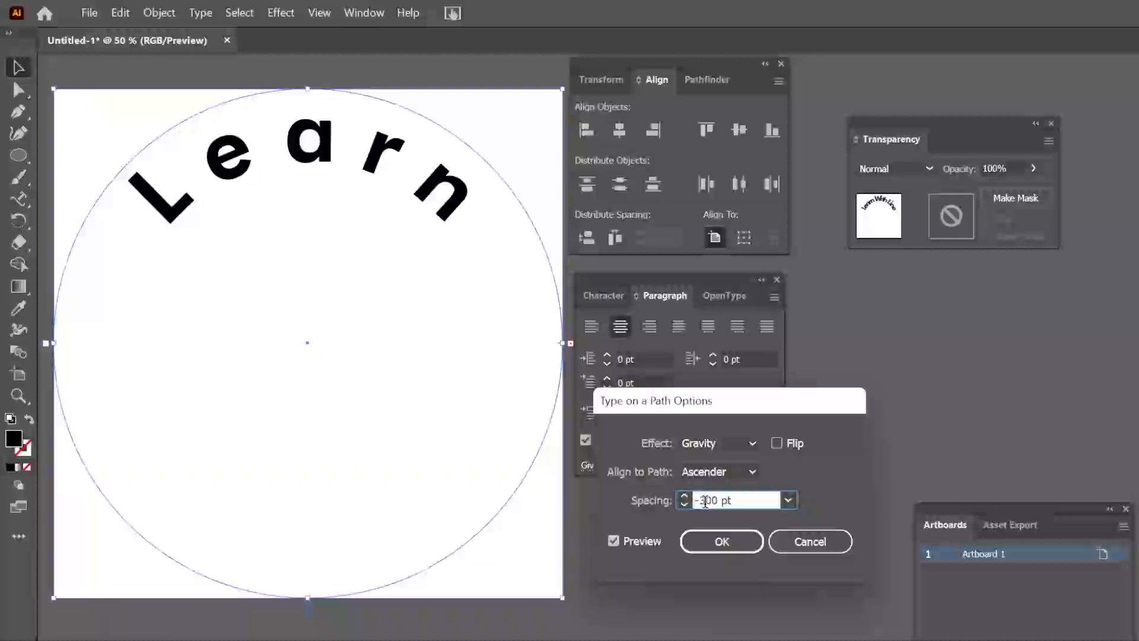
double_click(707, 502)
drag(706, 501, 702, 502)
text(1)
click(723, 541)
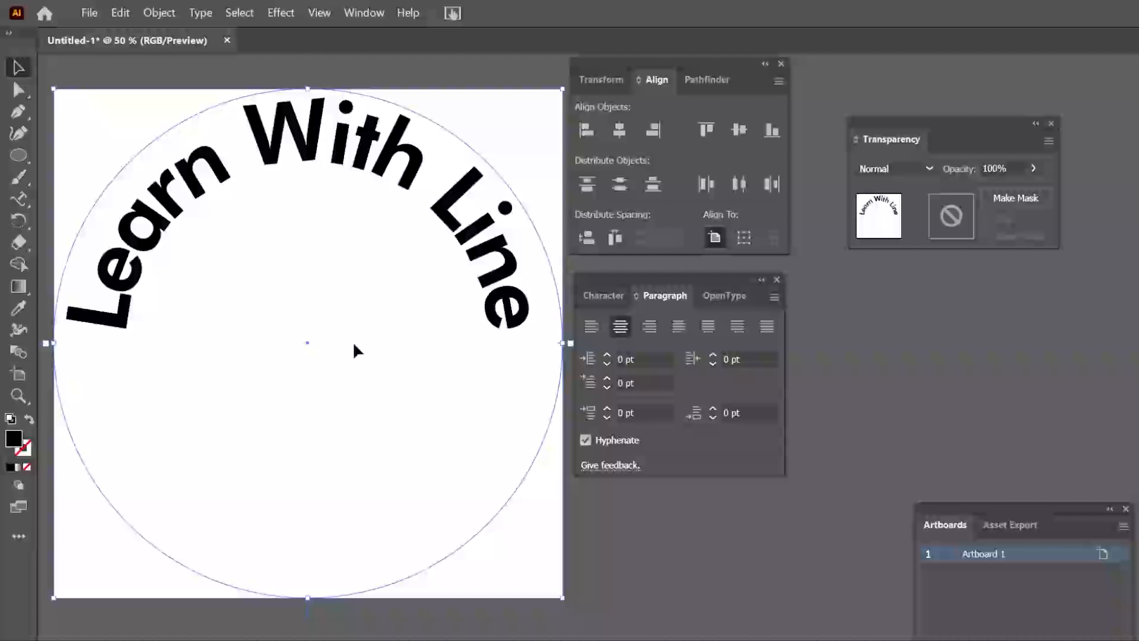